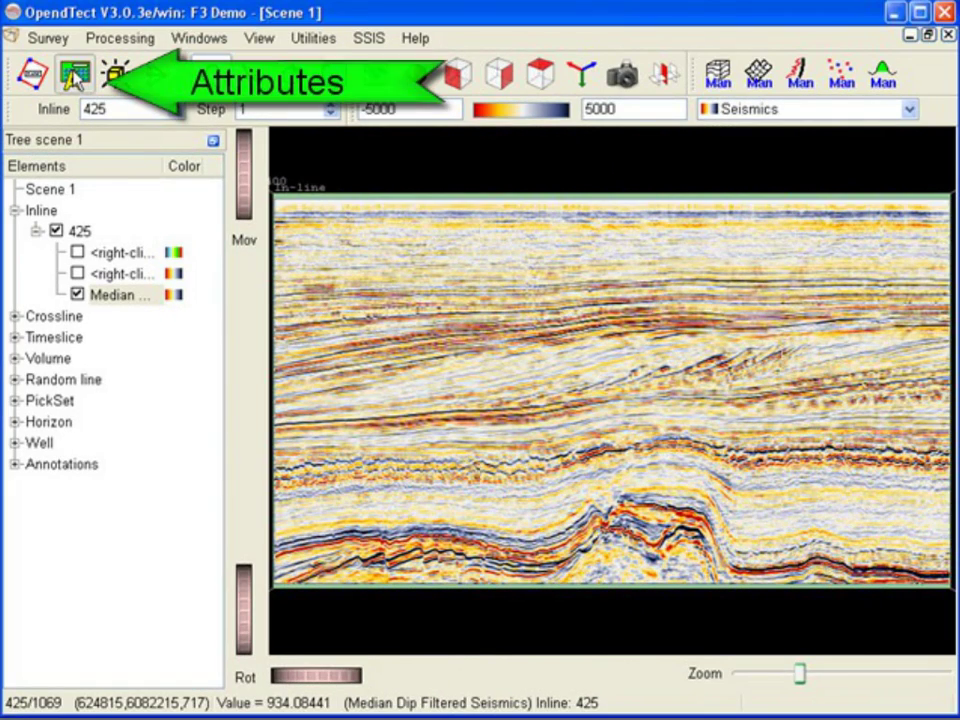
- In the 3D attribute set, select Apply Seismic Spectral Blueing (Median Dip Filtered Seismics, Operator_sb wavelet)
{"action": "left_click", "coordinate": [72, 76]}
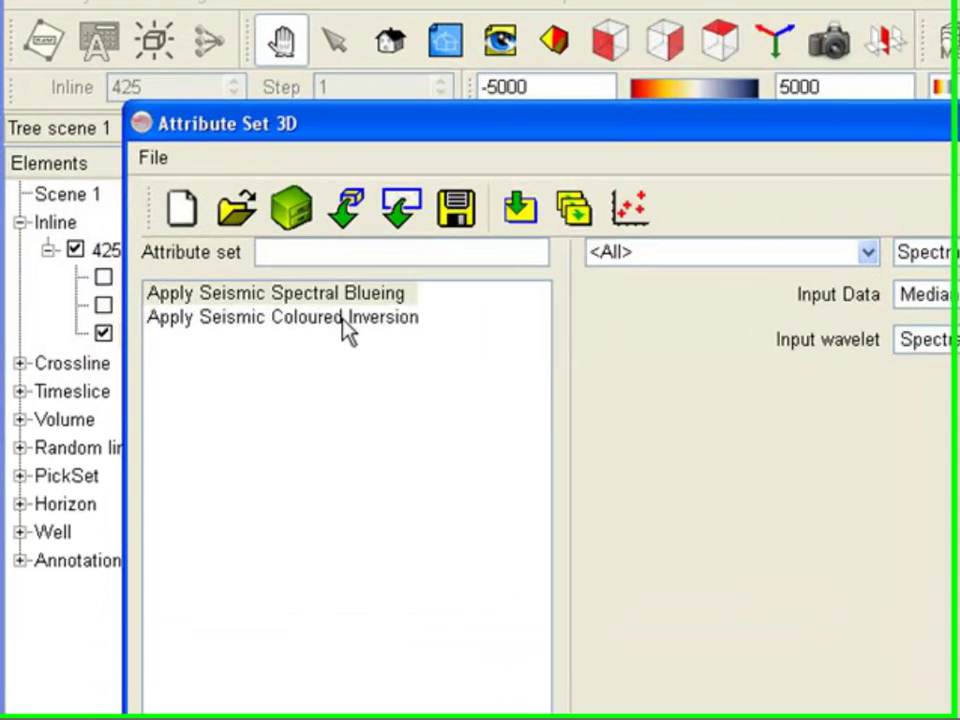
{"action": "left_click", "coordinate": [343, 318]}
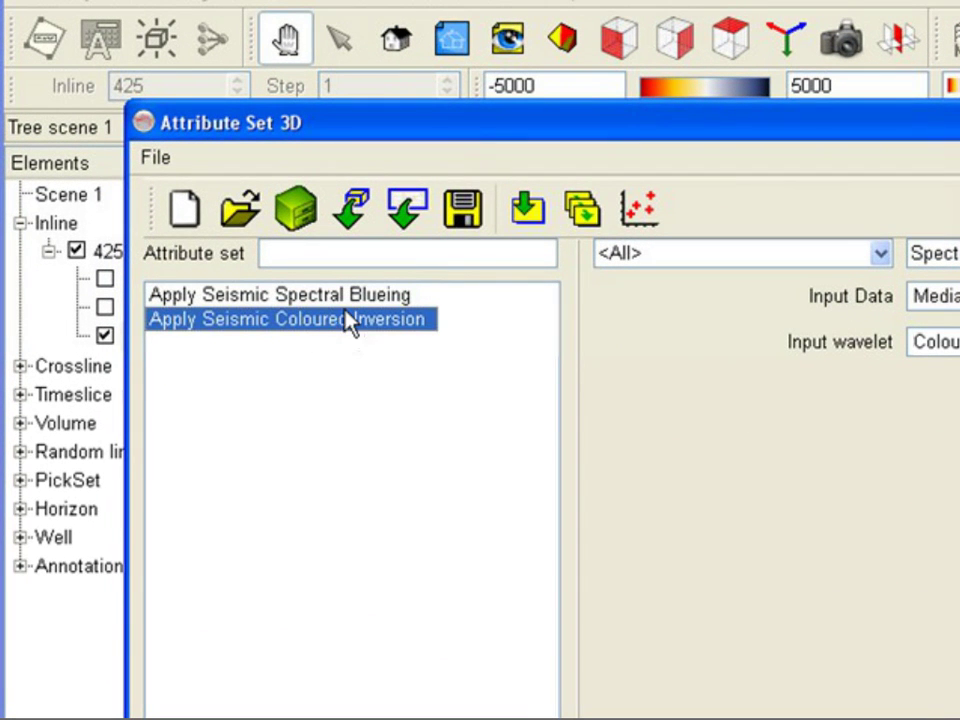
{"action": "left_click", "coordinate": [345, 296]}
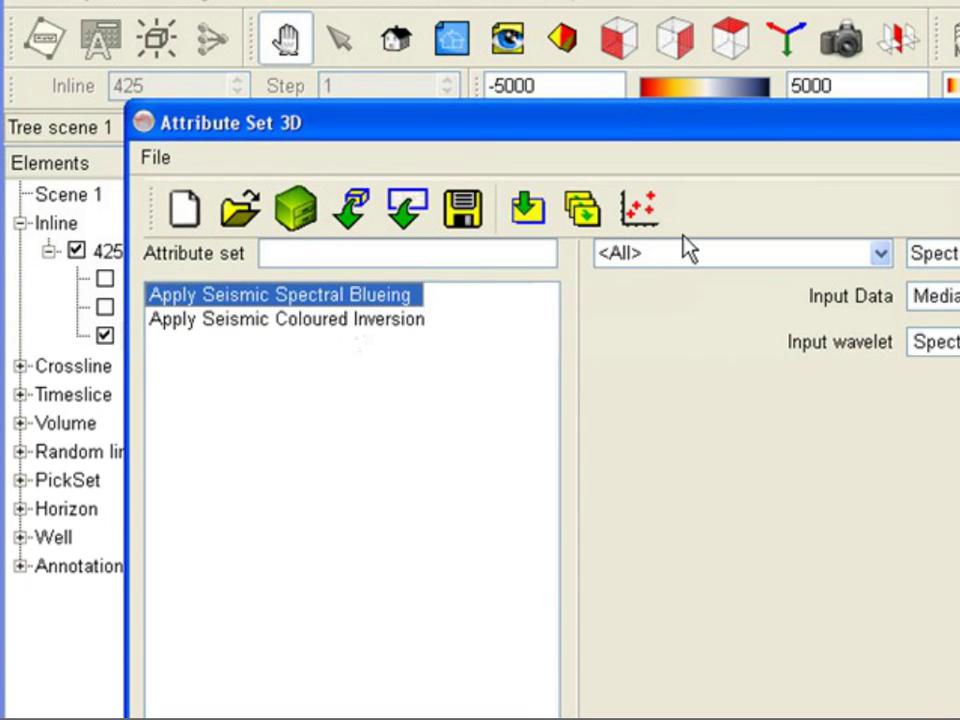
{"action": "left_click_drag", "start_coordinate": [780, 122], "coordinate": [306, 51]}
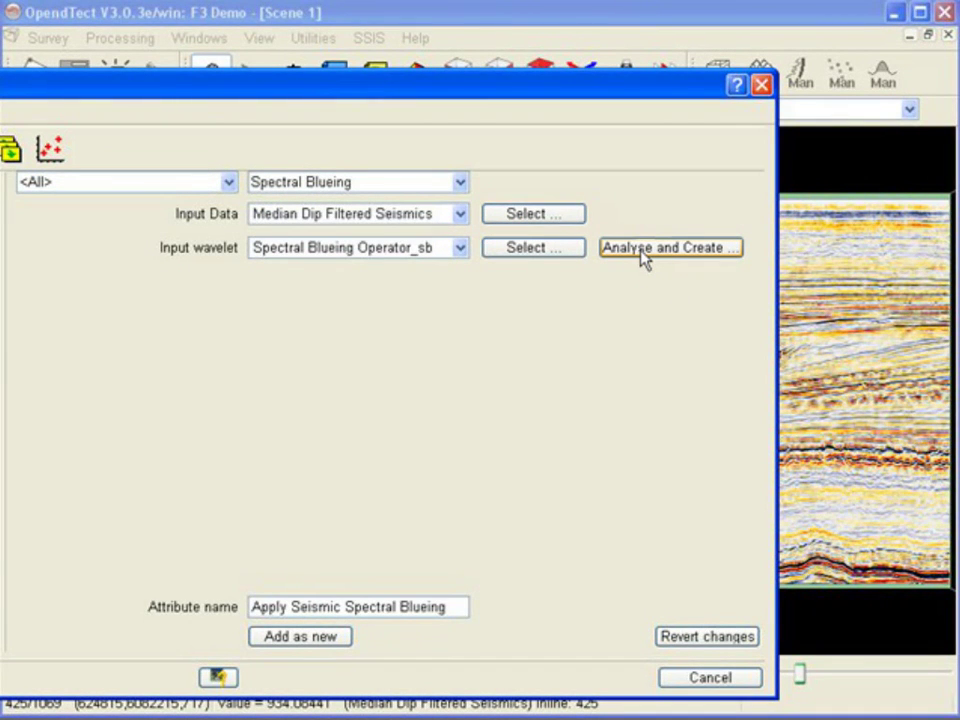
- Launch the Seismic Spectral Blueing v2.92 designer, dismiss its about box, and place it top-left
{"action": "left_click", "coordinate": [643, 250]}
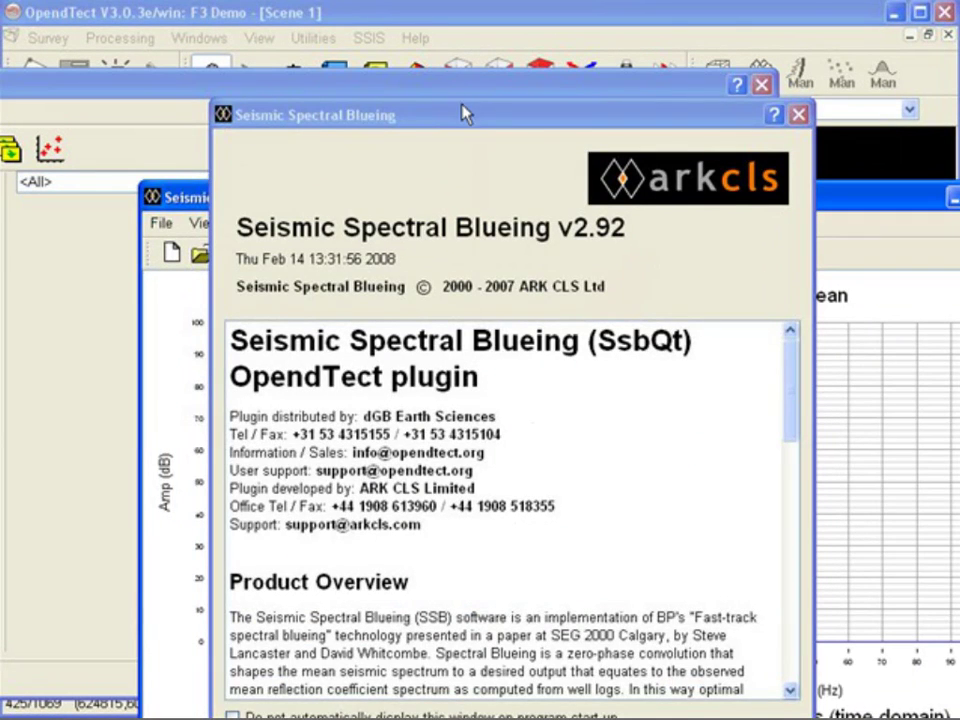
{"action": "left_click_drag", "start_coordinate": [465, 111], "coordinate": [448, 15]}
{"action": "left_click", "coordinate": [495, 648]}
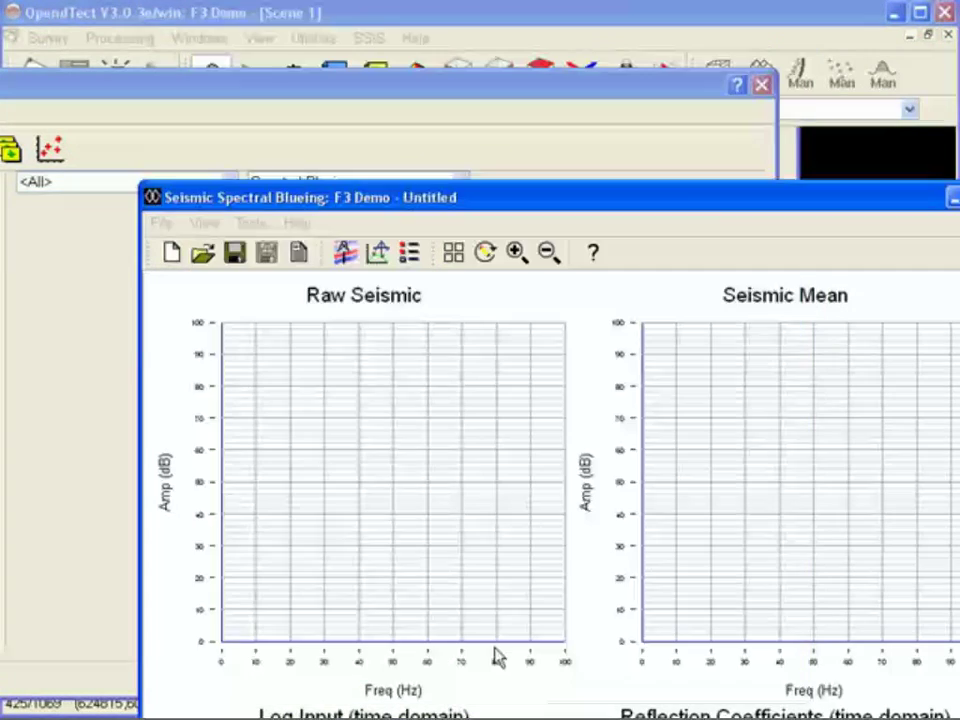
{"action": "left_click_drag", "start_coordinate": [476, 206], "coordinate": [365, 22]}
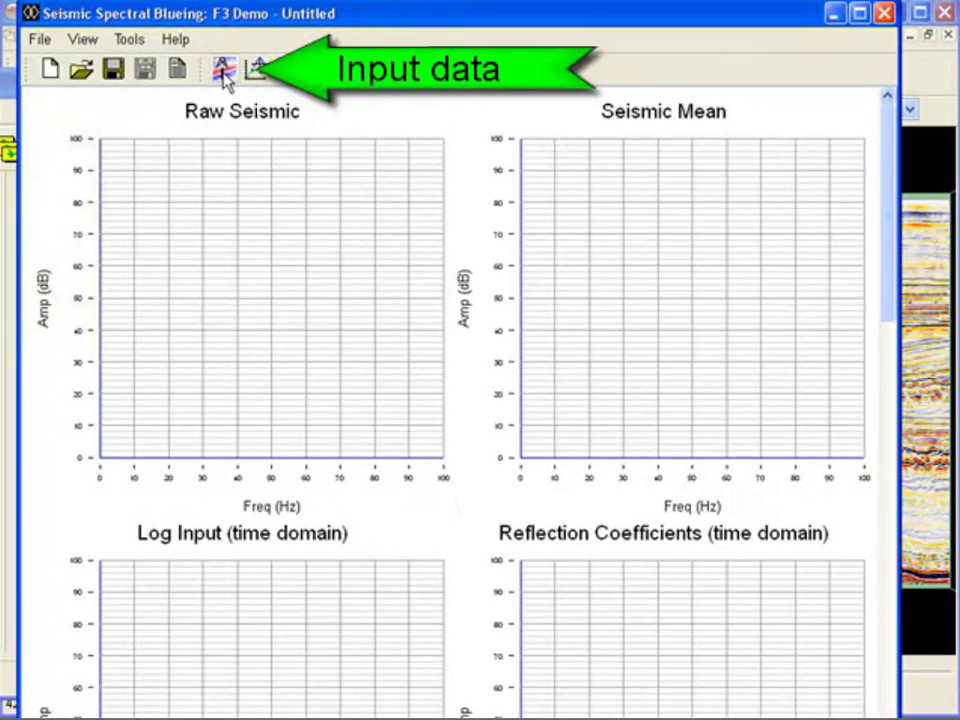
{"action": "left_click_drag", "start_coordinate": [242, 21], "coordinate": [223, 21]}
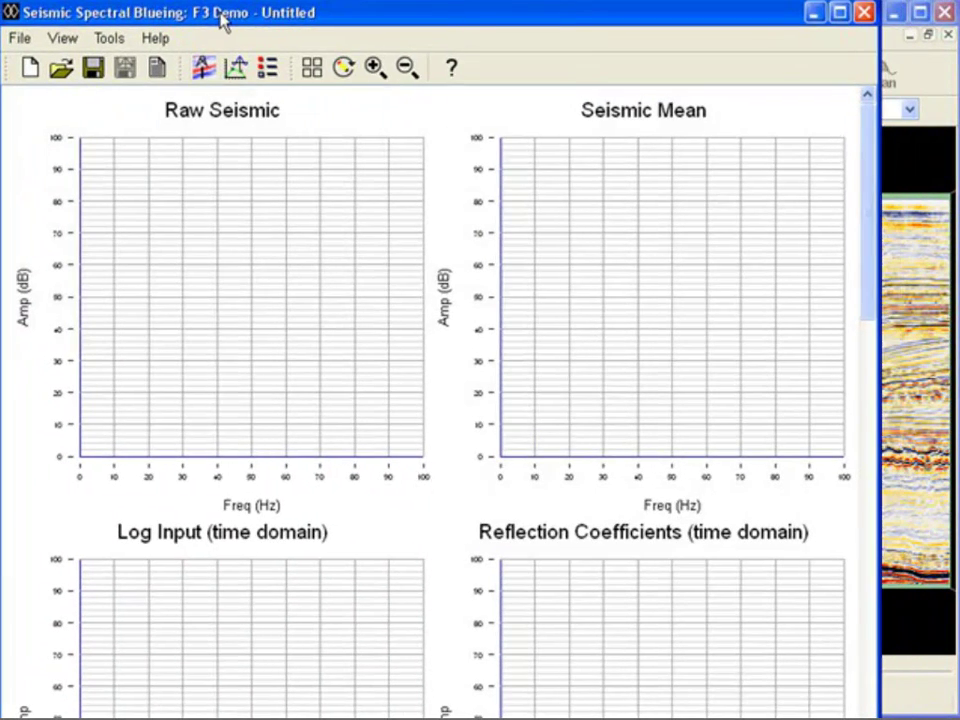
- Load 40 Median Dip Filtered Seismics traces over the 500–1500 time range
{"action": "left_click", "coordinate": [204, 70]}
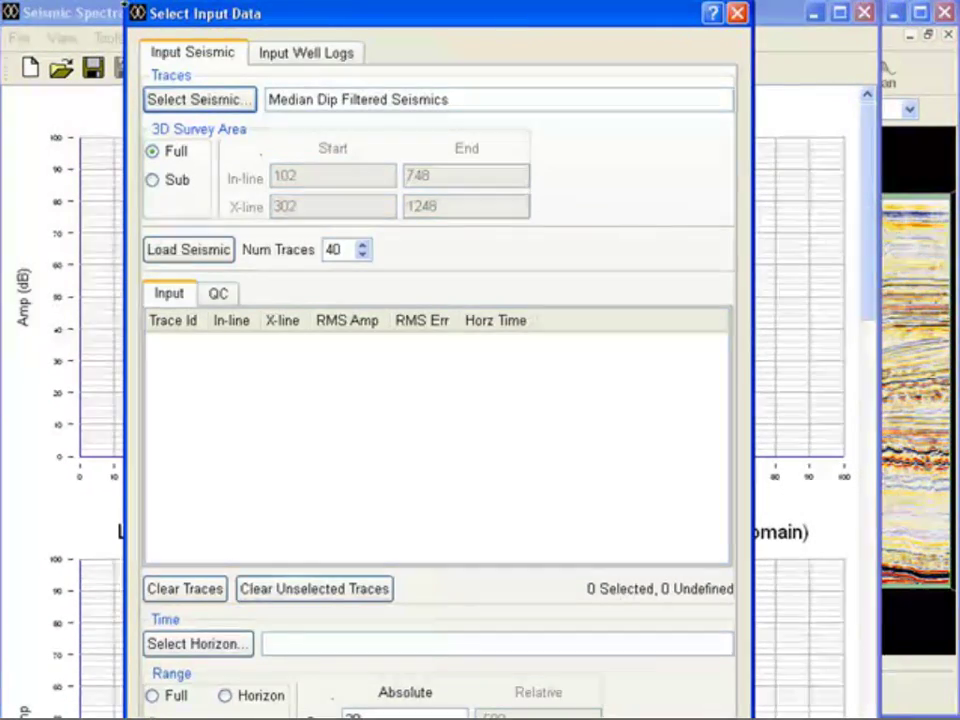
{"action": "left_click_drag", "start_coordinate": [126, 2], "coordinate": [186, 56]}
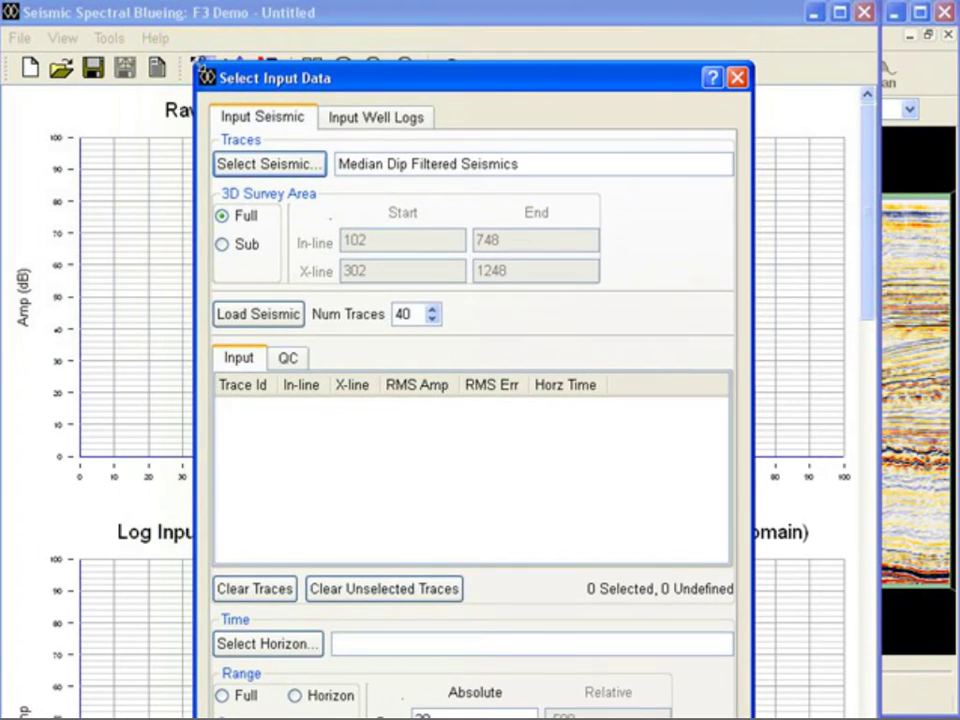
{"action": "left_click_drag", "start_coordinate": [317, 71], "coordinate": [233, 10]}
{"action": "left_click_drag", "start_coordinate": [347, 646], "coordinate": [315, 648]}
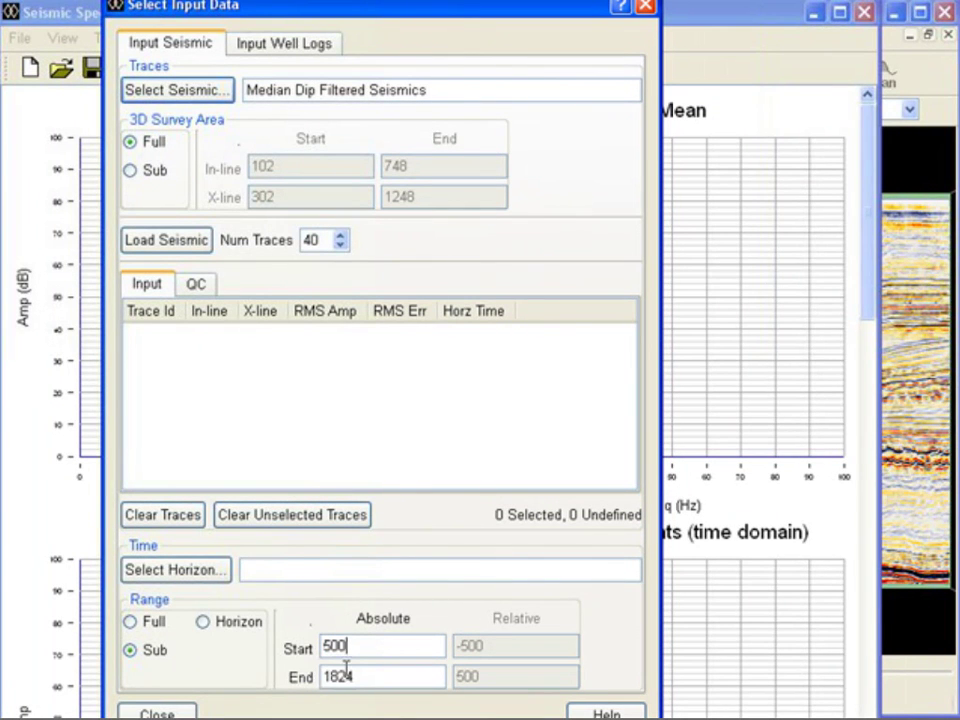
{"action": "left_click_drag", "start_coordinate": [348, 672], "coordinate": [322, 678]}
{"action": "type", "text": "1500"}
{"action": "left_click", "coordinate": [178, 241]}
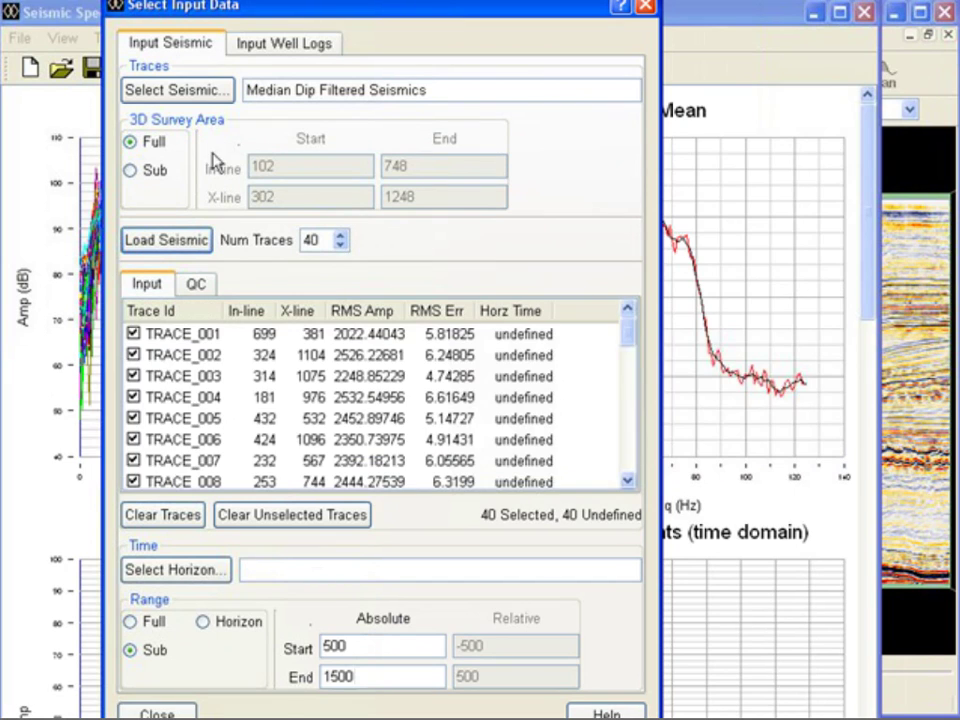
{"action": "mouse_move", "coordinate": [250, 10]}
{"action": "left_mouse_down"}
{"action": "mouse_move", "coordinate": [595, 36]}
{"action": "mouse_move", "coordinate": [43, 35]}
{"action": "mouse_move", "coordinate": [264, 27]}
{"action": "left_mouse_up"}
- Load the wells and generate an AI log for well F03-4 from Sonic and Density
{"action": "left_click", "coordinate": [308, 62]}
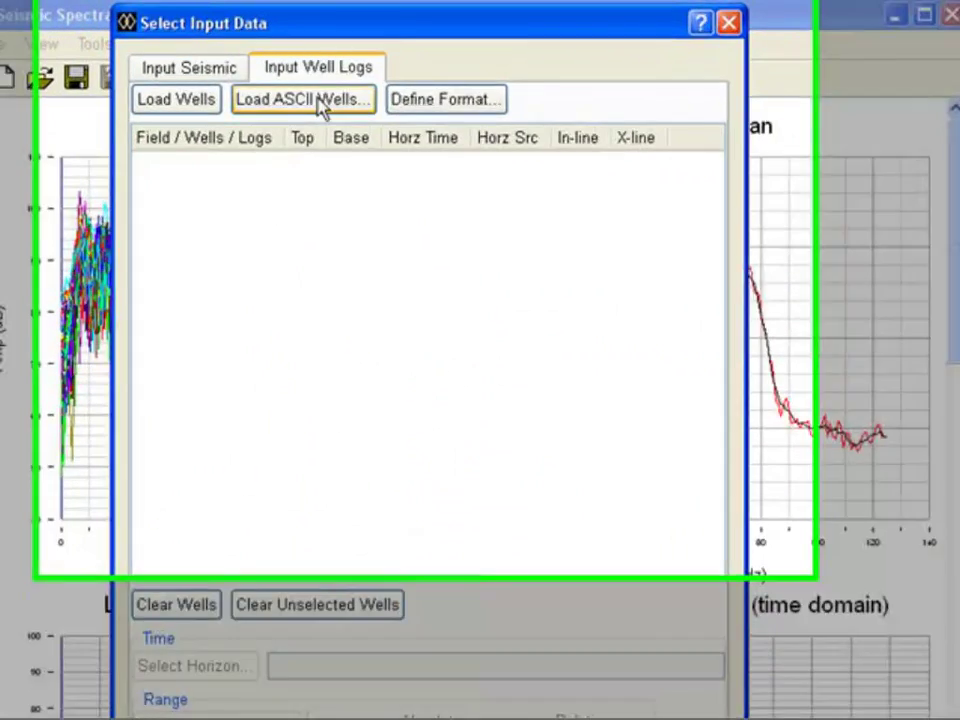
{"action": "left_click", "coordinate": [181, 87]}
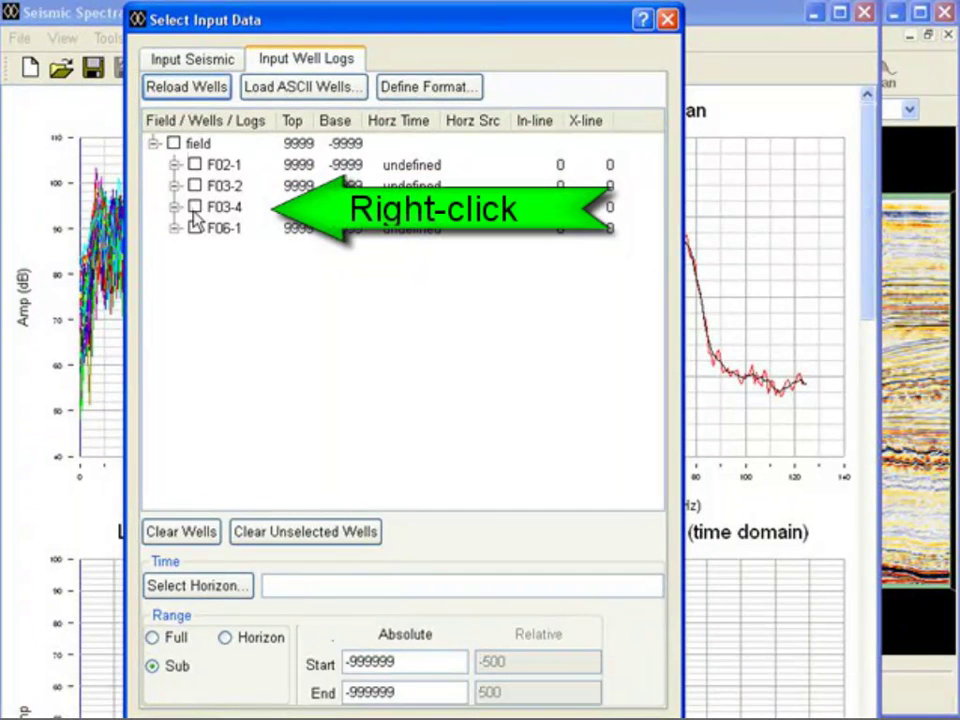
{"action": "left_click", "coordinate": [195, 208]}
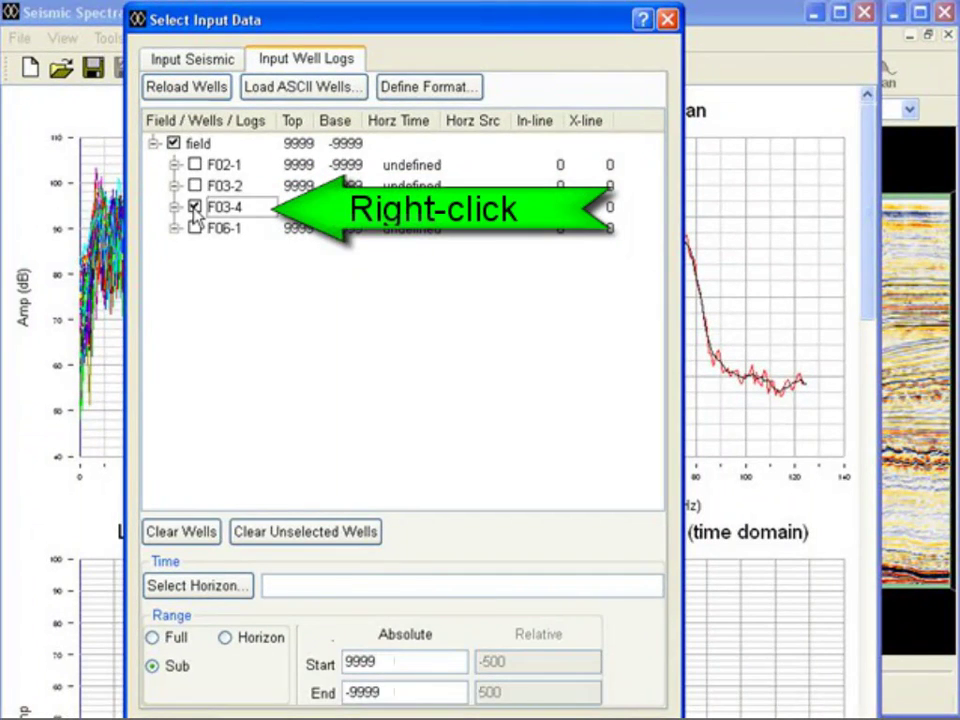
{"action": "right_click", "coordinate": [238, 210]}
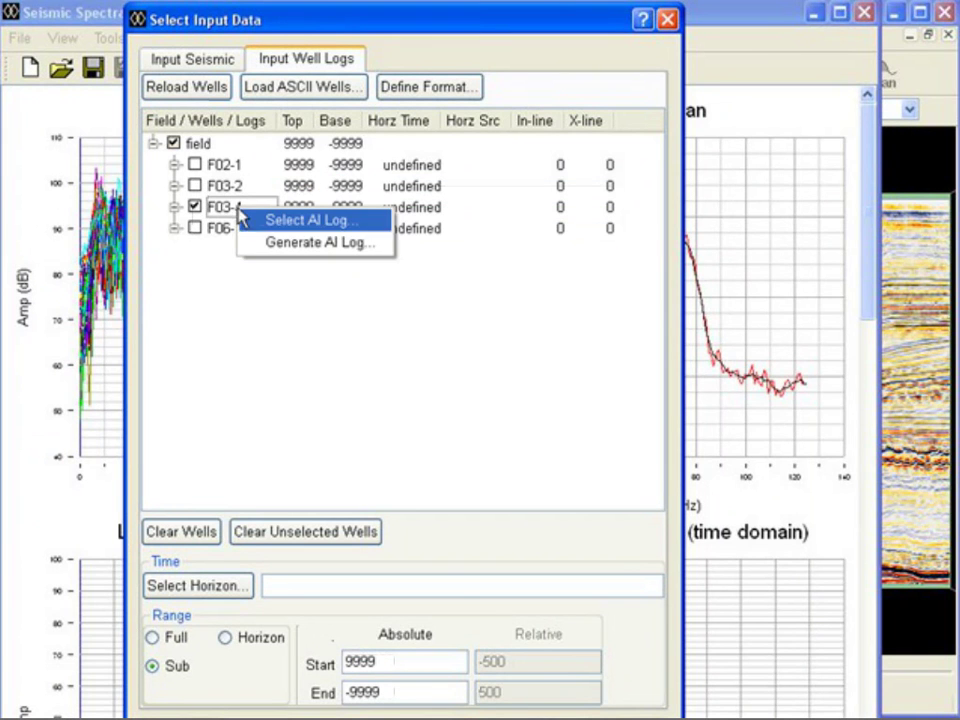
{"action": "left_click", "coordinate": [268, 246]}
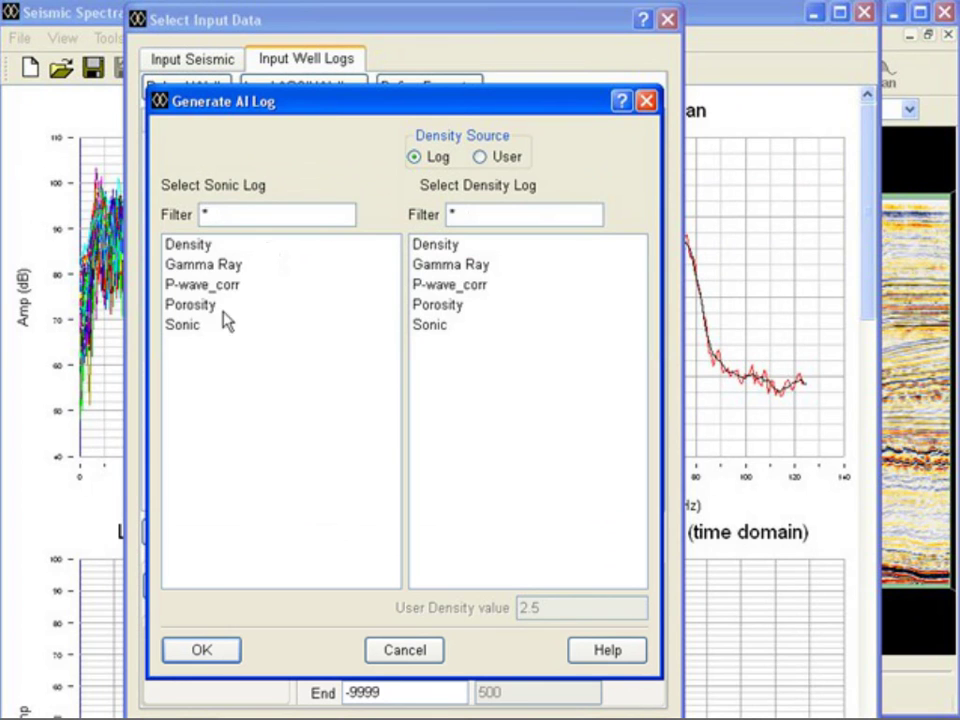
{"action": "left_click", "coordinate": [210, 328]}
{"action": "left_click", "coordinate": [438, 246]}
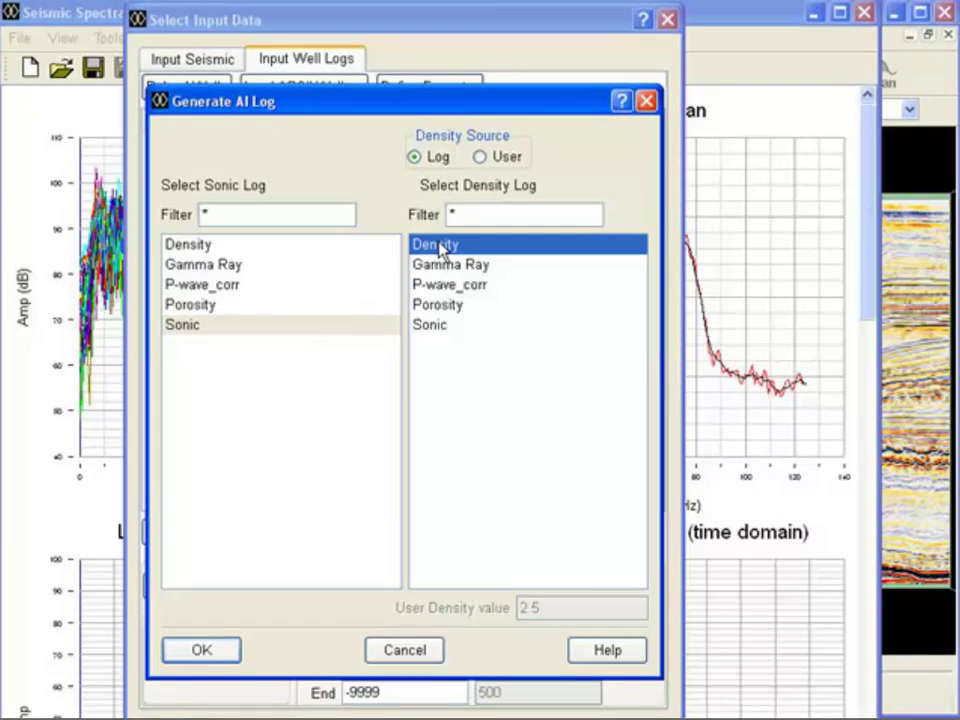
{"action": "left_click", "coordinate": [209, 654]}
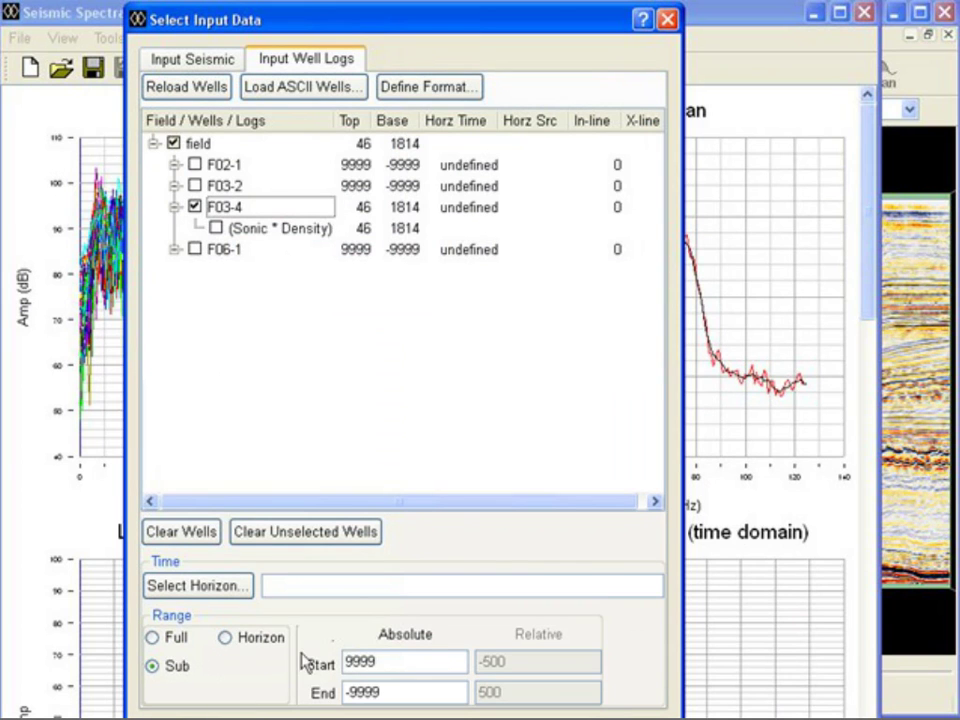
- Select the (Sonic * Density) log and set its range from 500 to 1500
{"action": "left_click", "coordinate": [216, 228]}
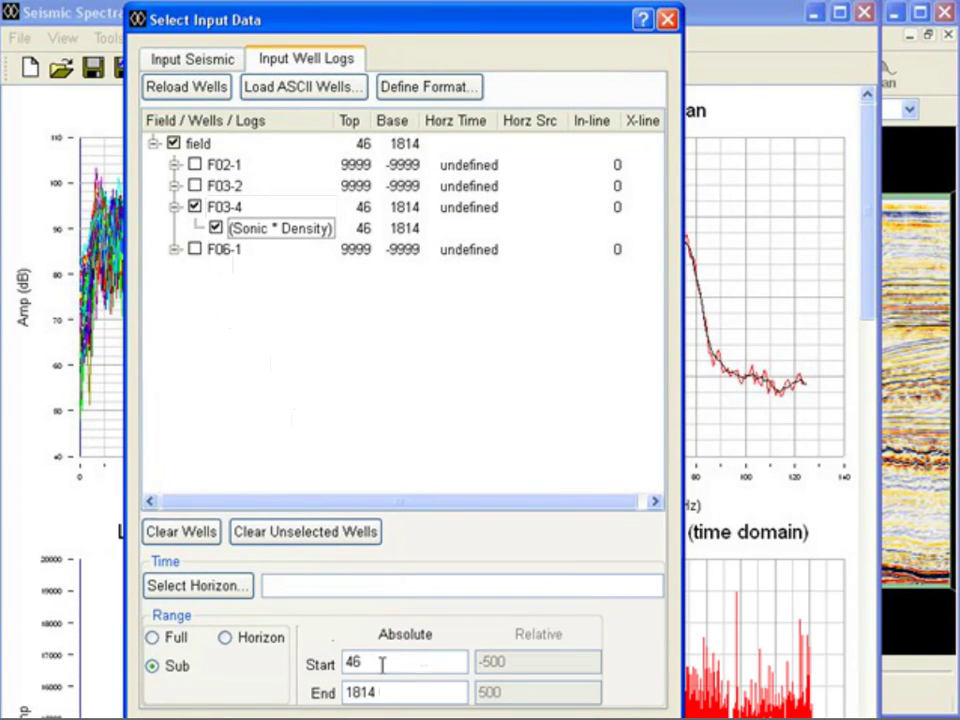
{"action": "left_click_drag", "start_coordinate": [381, 665], "coordinate": [289, 674]}
{"action": "type", "text": "5000"}
{"action": "key", "text": "BackSpace"}
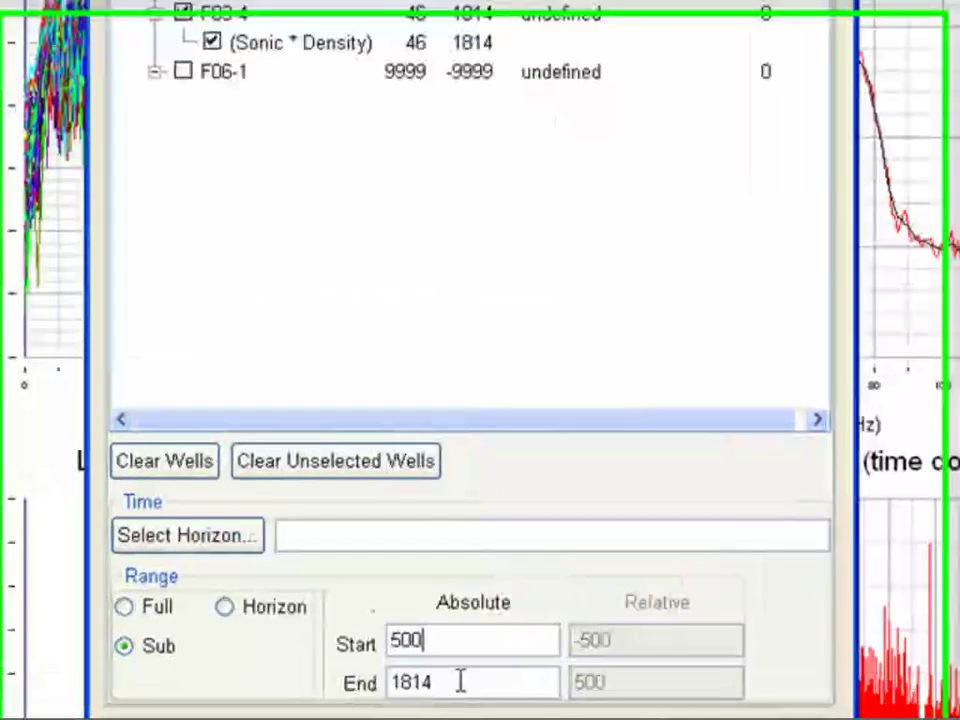
{"action": "left_click_drag", "start_coordinate": [460, 681], "coordinate": [336, 692]}
{"action": "type", "text": "1500"}
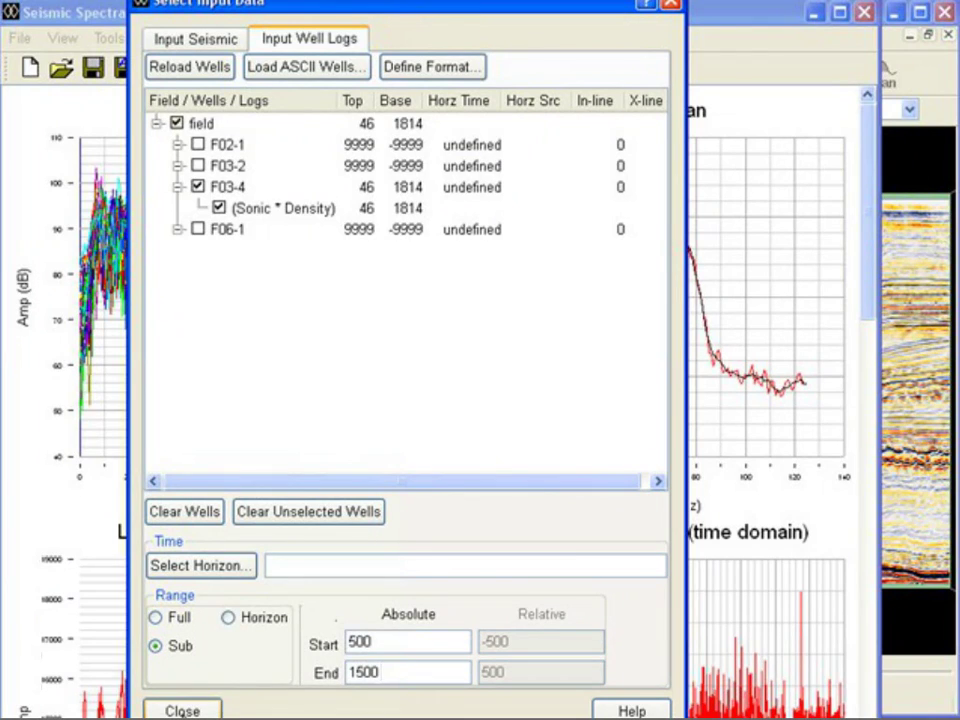
{"action": "left_click", "coordinate": [182, 710]}
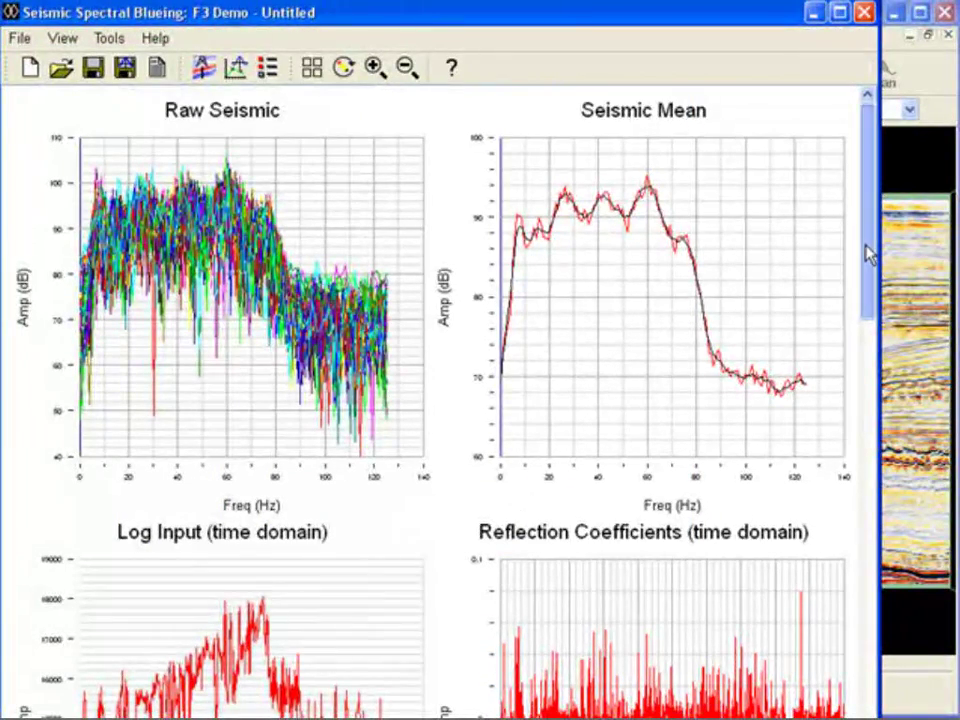
{"action": "left_click_drag", "start_coordinate": [868, 253], "coordinate": [791, 694]}
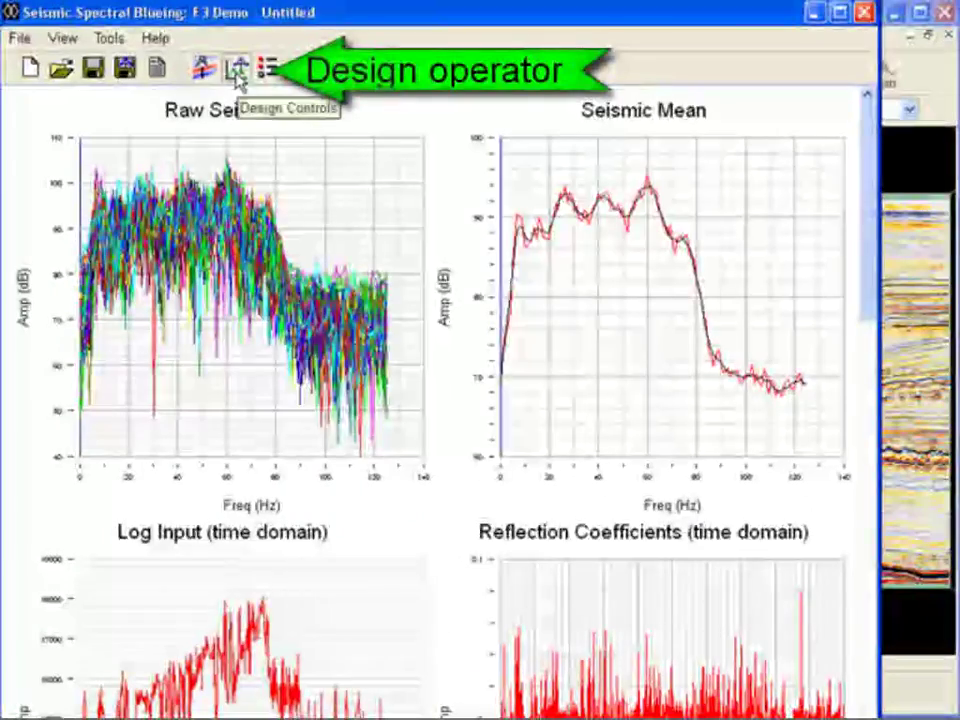
- In Design Controls, raise the smoothing operator length from 5 Hz to 11 Hz
{"action": "left_click", "coordinate": [236, 70]}
{"action": "left_click_drag", "start_coordinate": [398, 226], "coordinate": [261, 197]}
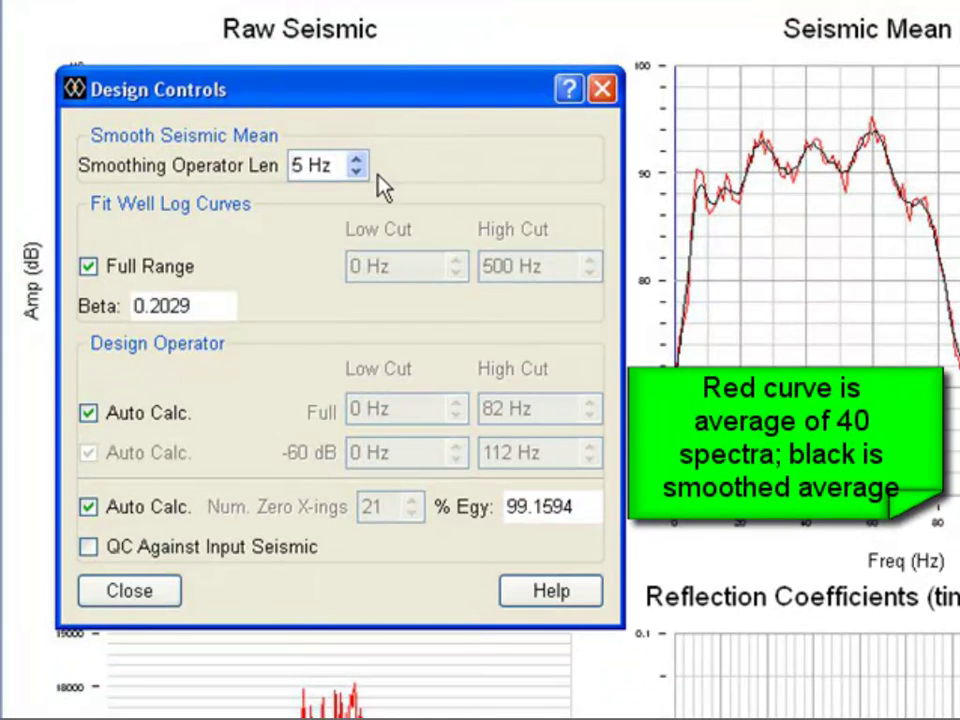
{"action": "left_click", "coordinate": [357, 160]}
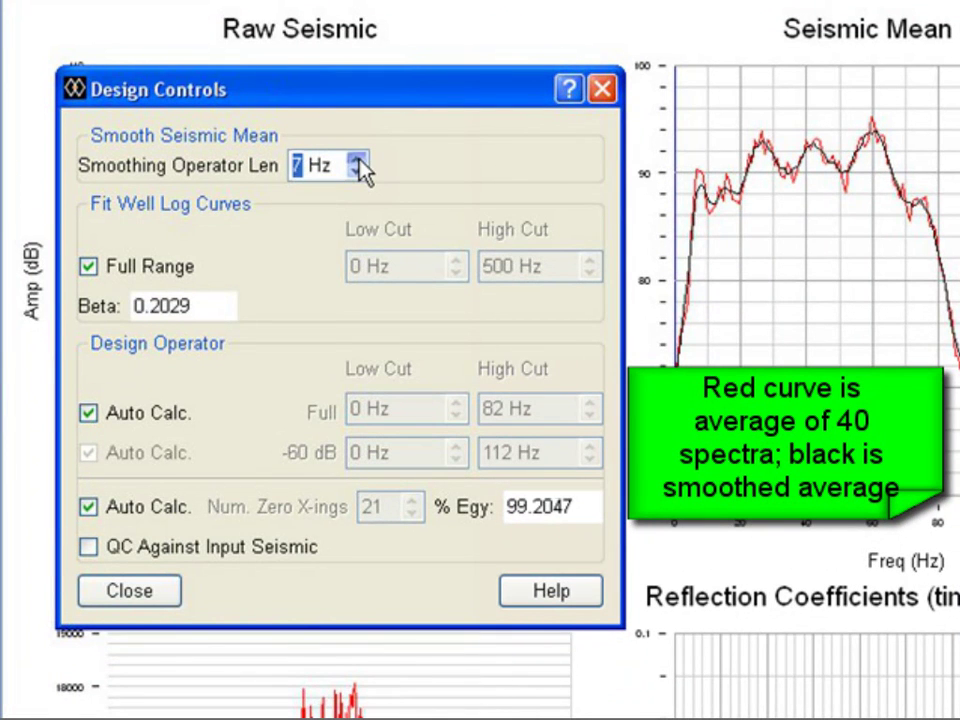
{"action": "left_click", "coordinate": [357, 161]}
{"action": "left_click", "coordinate": [357, 161]}
{"action": "left_click", "coordinate": [357, 161]}
{"action": "left_click", "coordinate": [357, 161]}
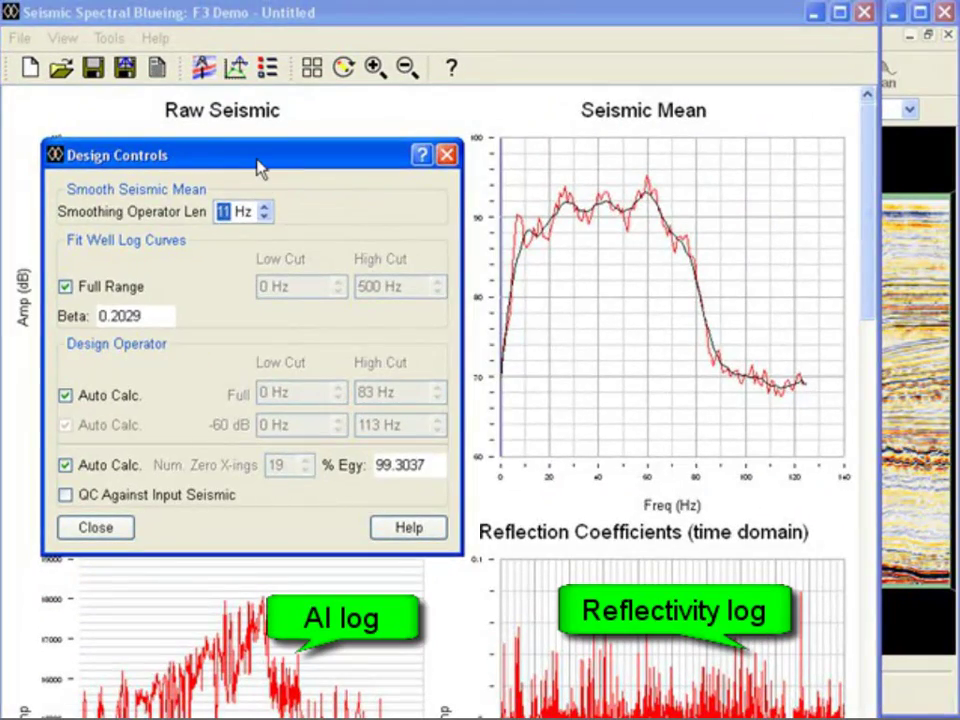
{"action": "left_click_drag", "start_coordinate": [258, 170], "coordinate": [632, 156]}
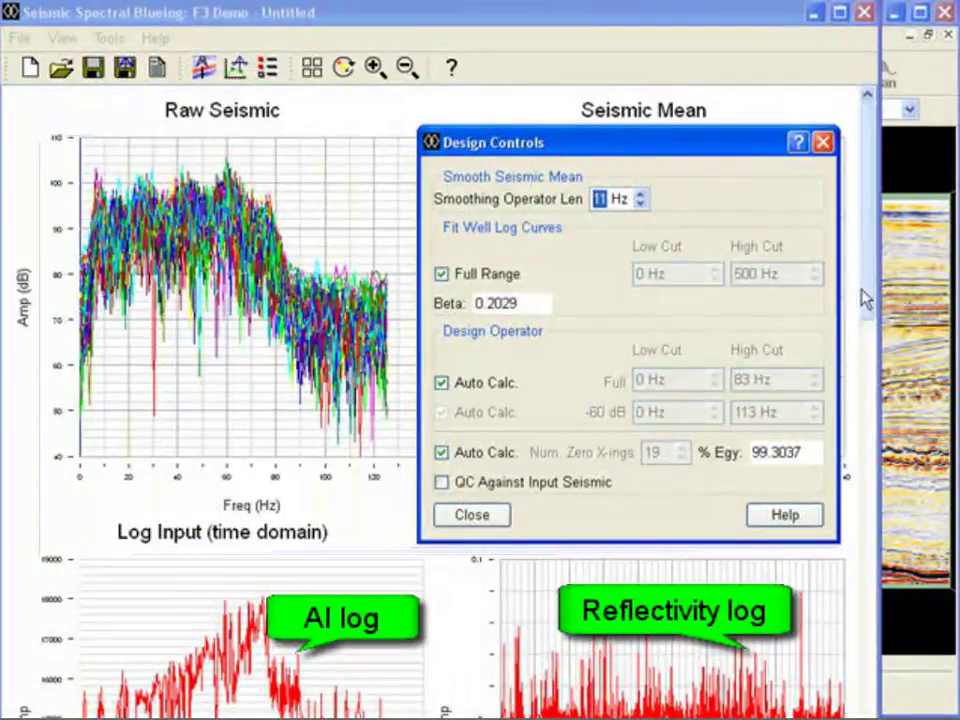
{"action": "left_click_drag", "start_coordinate": [870, 297], "coordinate": [869, 495]}
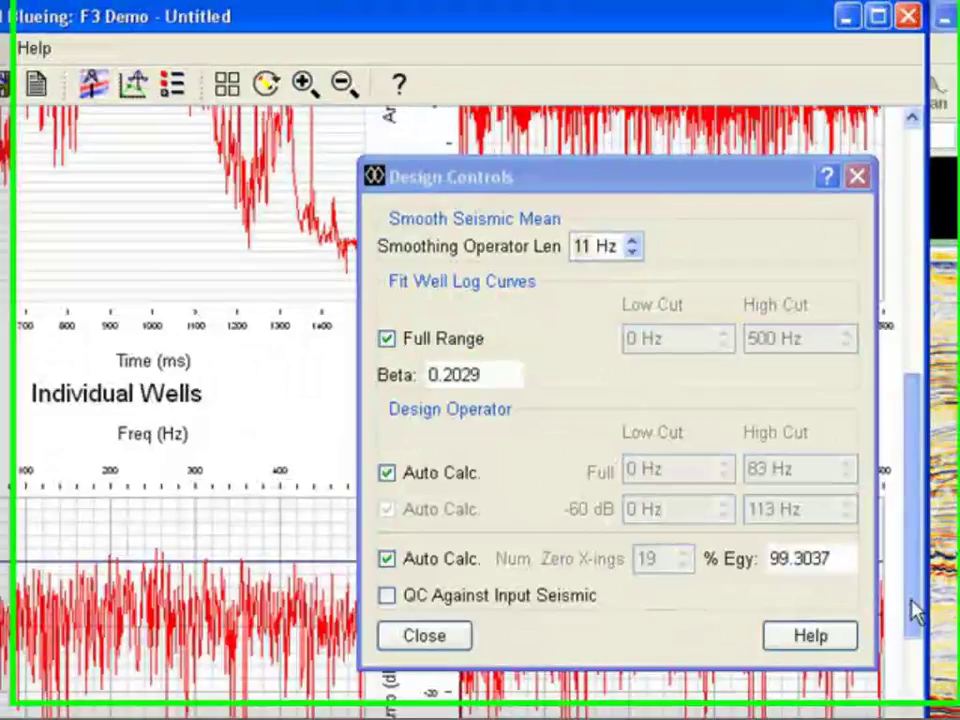
- Turn off Full Range and set the well-log fit high cut to 250 Hz
{"action": "left_click_drag", "start_coordinate": [471, 199], "coordinate": [169, 51]}
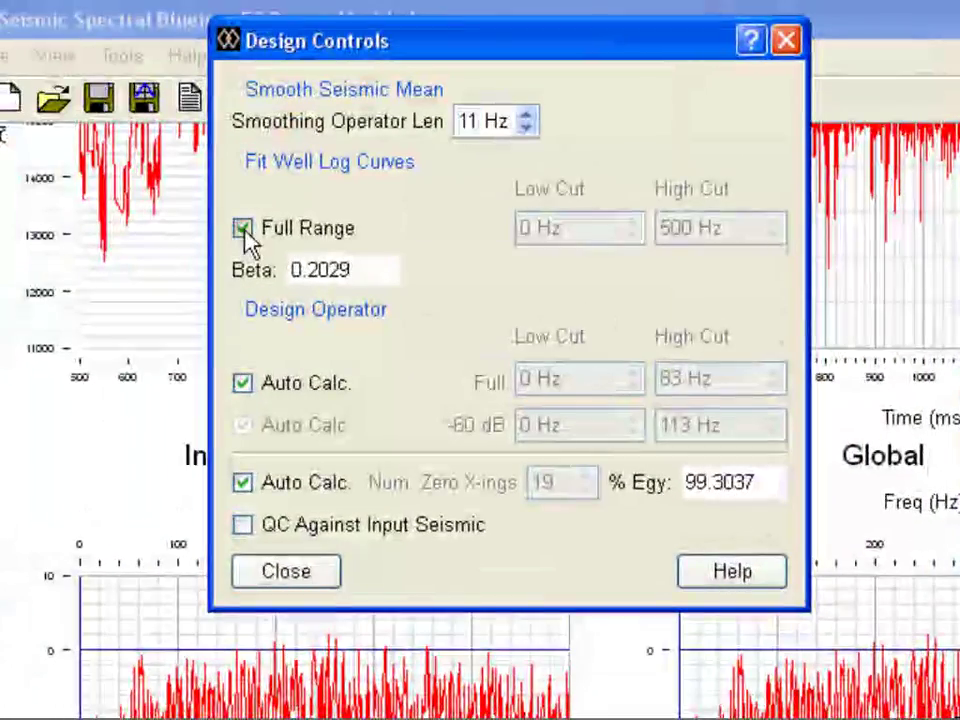
{"action": "left_click", "coordinate": [150, 218]}
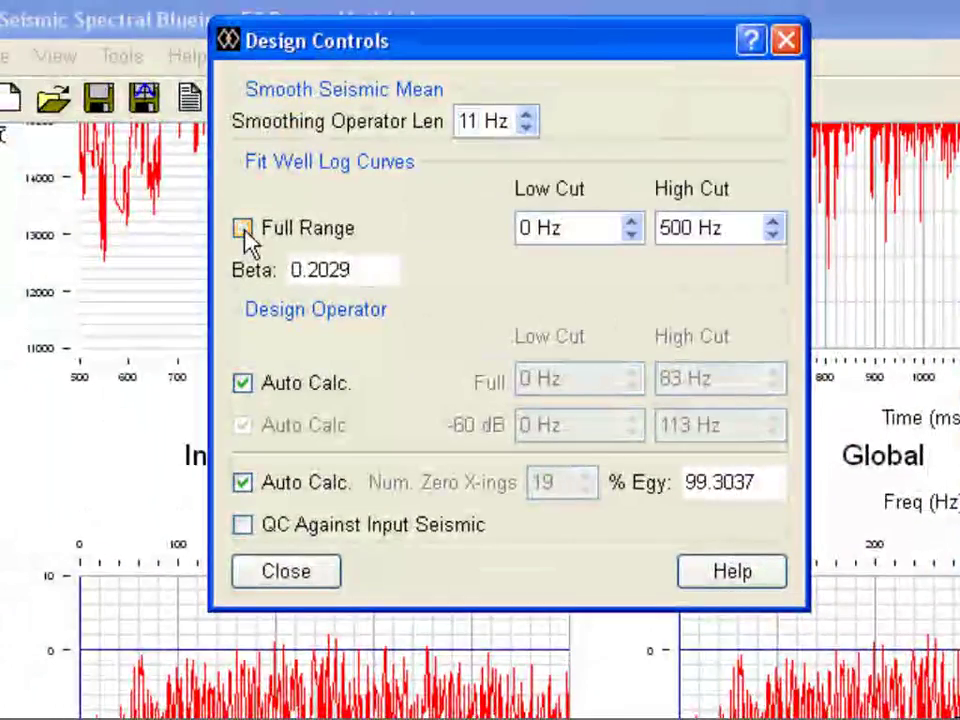
{"action": "double_click", "coordinate": [669, 227]}
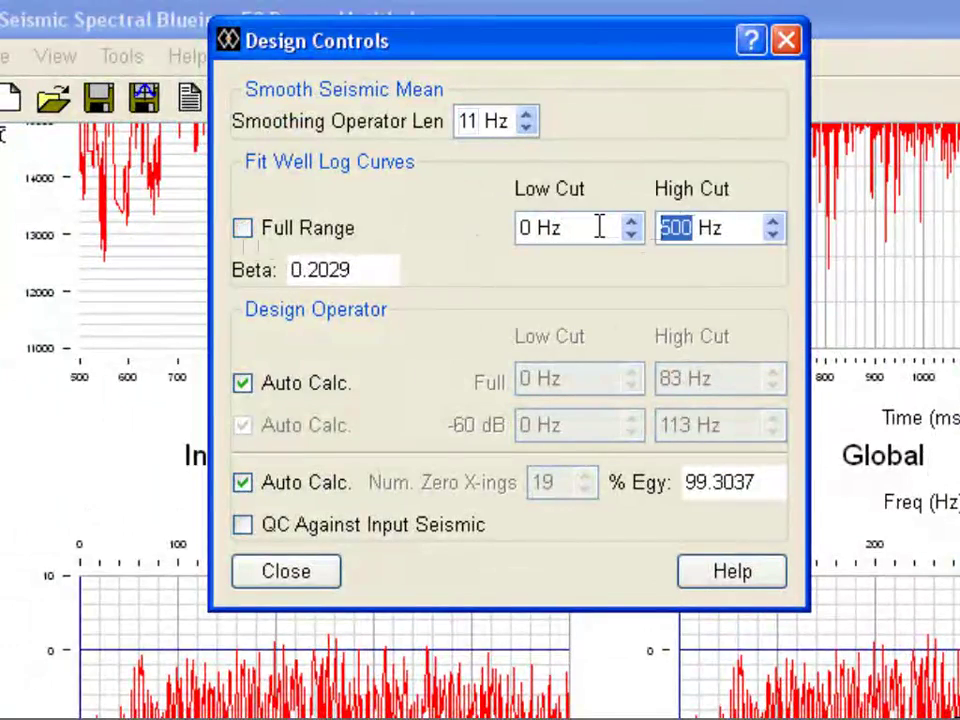
{"action": "type", "text": "250"}
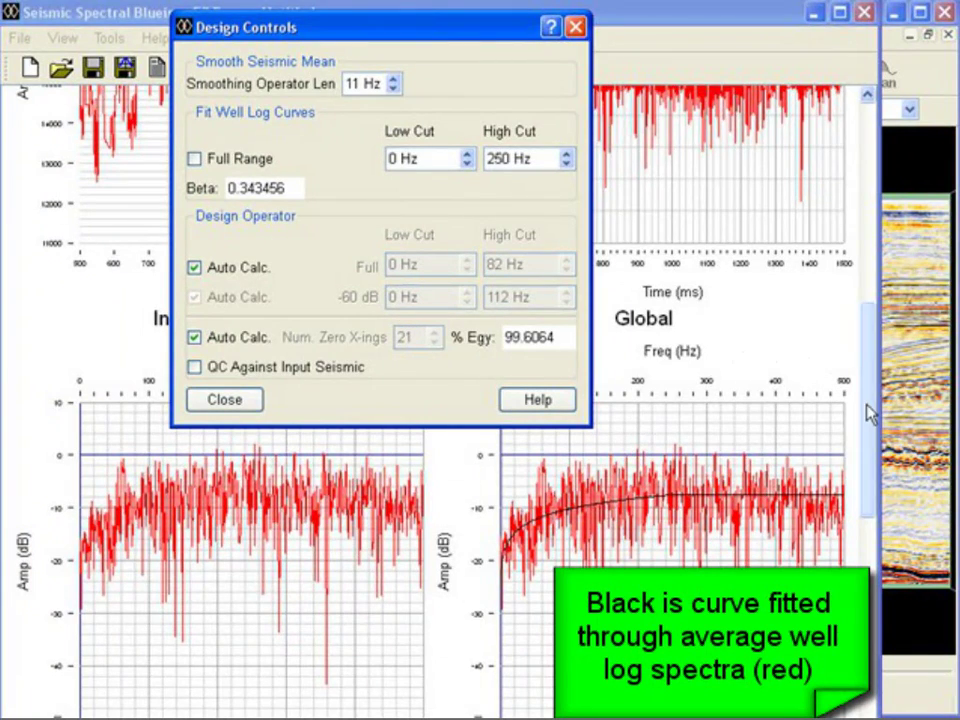
{"action": "left_click_drag", "start_coordinate": [867, 408], "coordinate": [888, 685]}
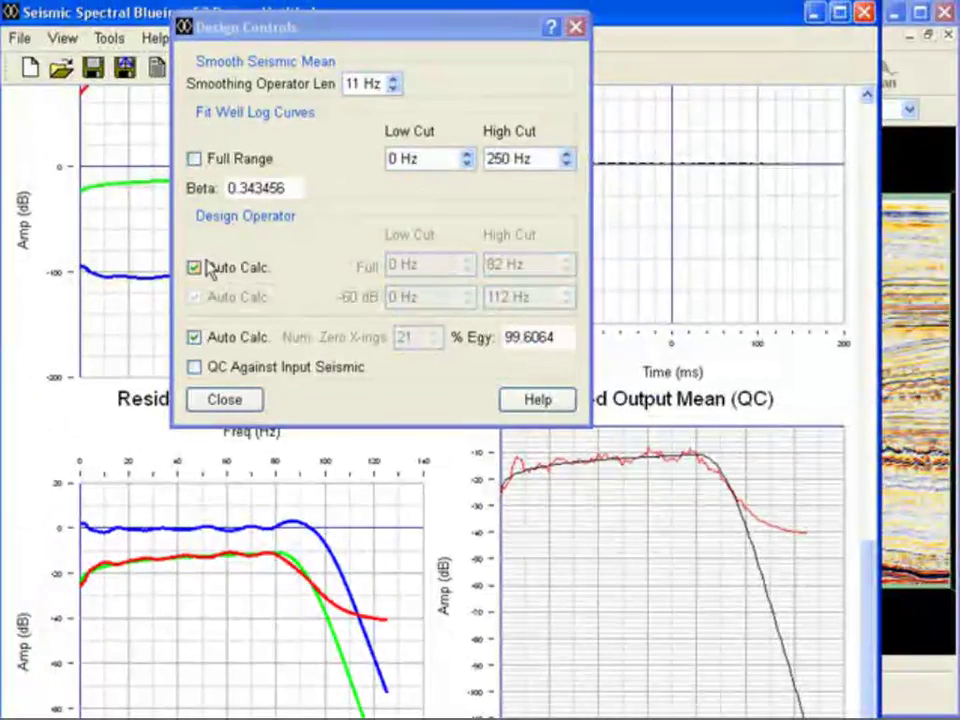
- Disable operator auto-calculation, set low cut 11 Hz and high cut 76 Hz, and close Design Controls
{"action": "left_click", "coordinate": [204, 268]}
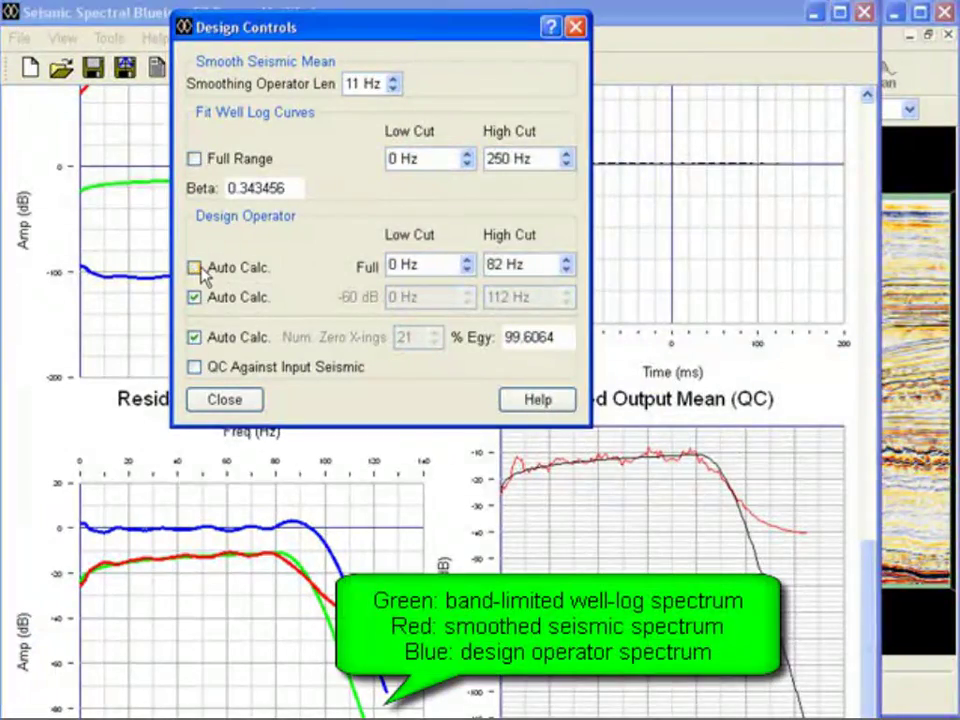
{"action": "left_click", "coordinate": [467, 260]}
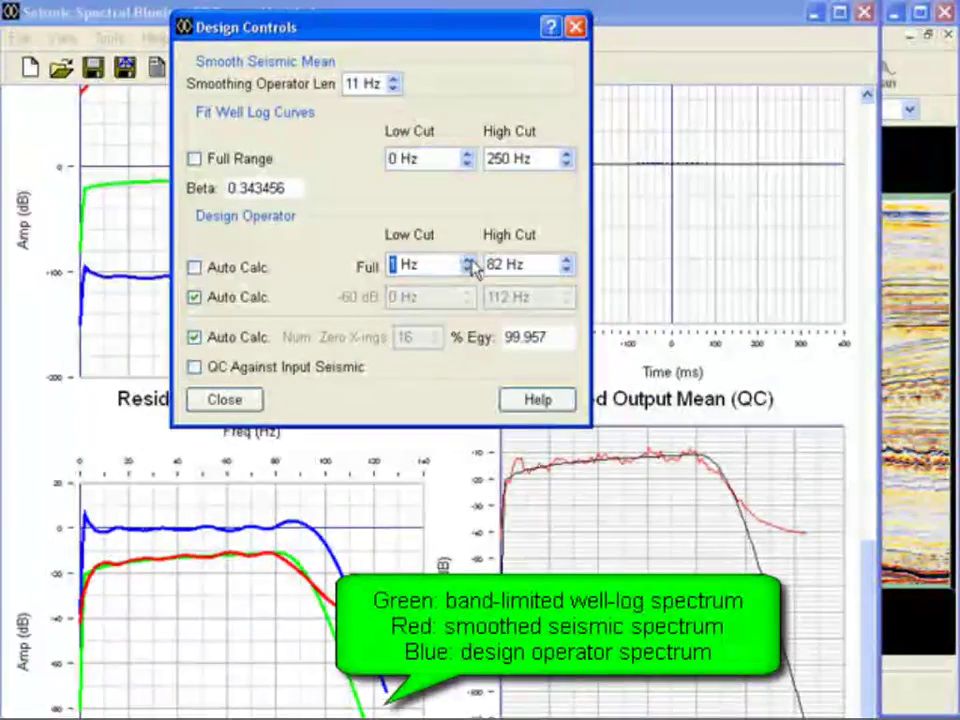
{"action": "left_click", "coordinate": [467, 260]}
{"action": "left_click", "coordinate": [467, 260]}
{"action": "left_click", "coordinate": [467, 260]}
{"action": "left_click", "coordinate": [467, 260]}
{"action": "left_click", "coordinate": [467, 260]}
{"action": "left_click", "coordinate": [467, 260]}
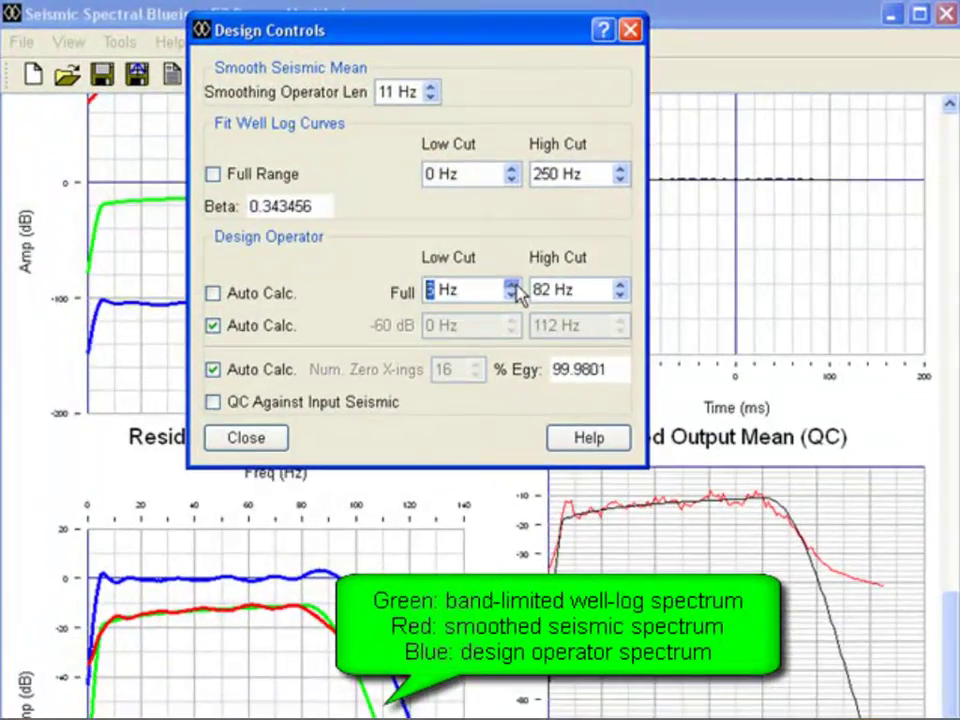
{"action": "left_click", "coordinate": [512, 284]}
{"action": "left_click", "coordinate": [512, 284]}
{"action": "left_click", "coordinate": [512, 284]}
{"action": "left_click", "coordinate": [512, 285]}
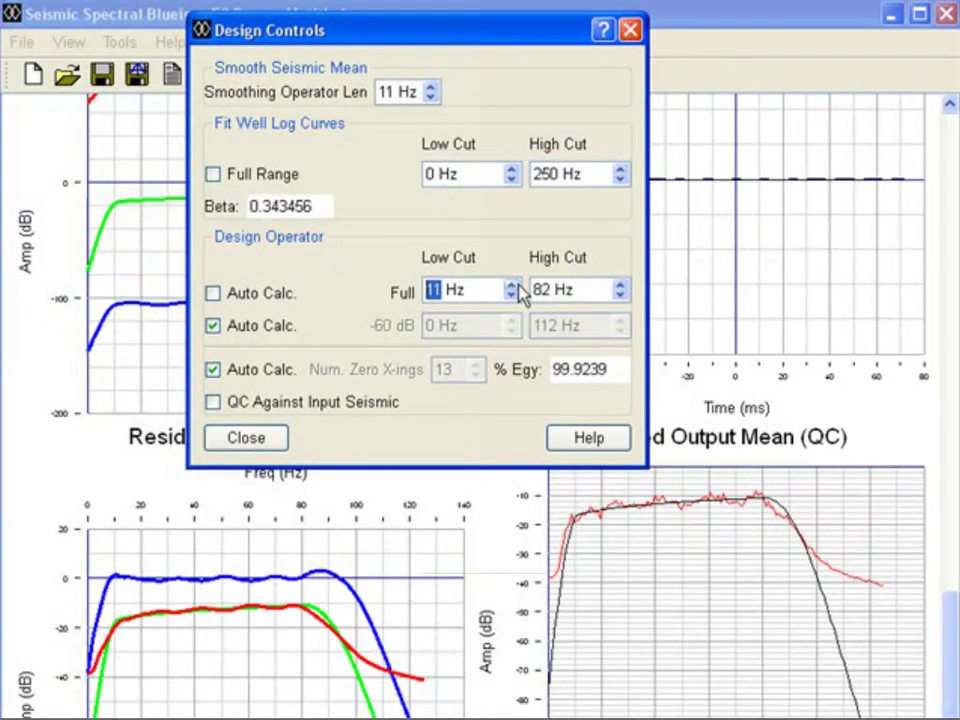
{"action": "left_click", "coordinate": [620, 296]}
{"action": "left_click", "coordinate": [620, 296]}
{"action": "left_click", "coordinate": [620, 296]}
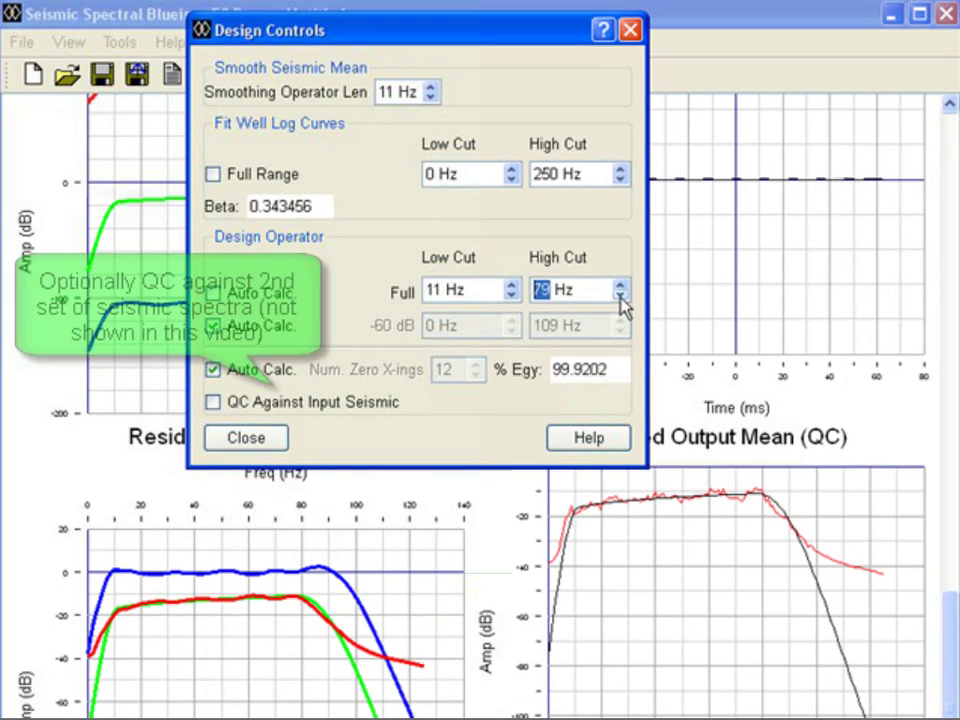
{"action": "left_click", "coordinate": [620, 296]}
{"action": "left_click", "coordinate": [620, 296]}
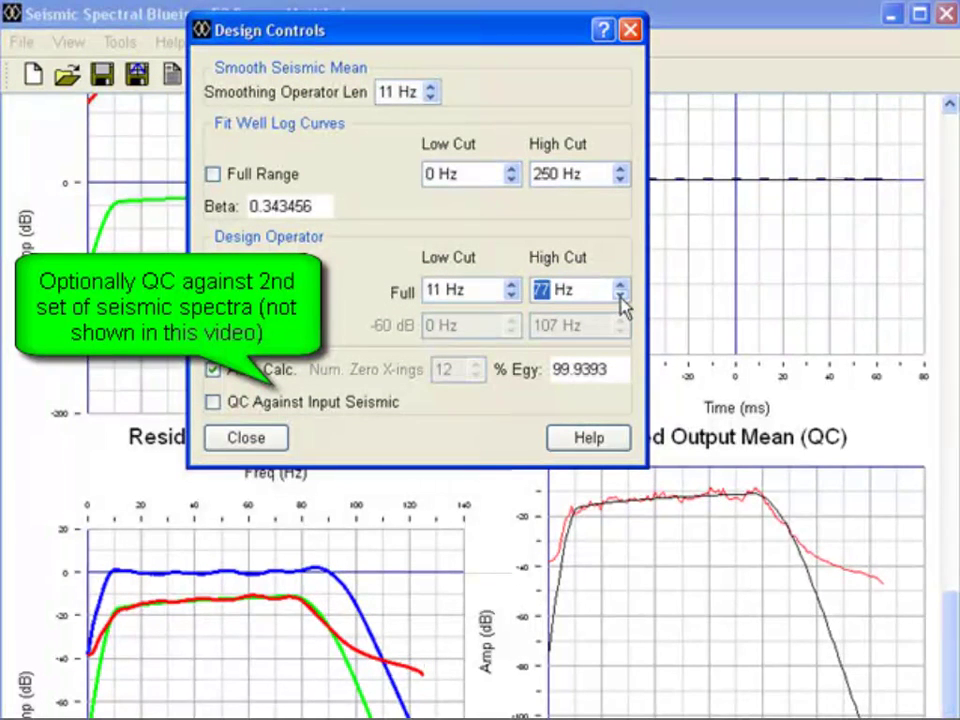
{"action": "left_click", "coordinate": [620, 297]}
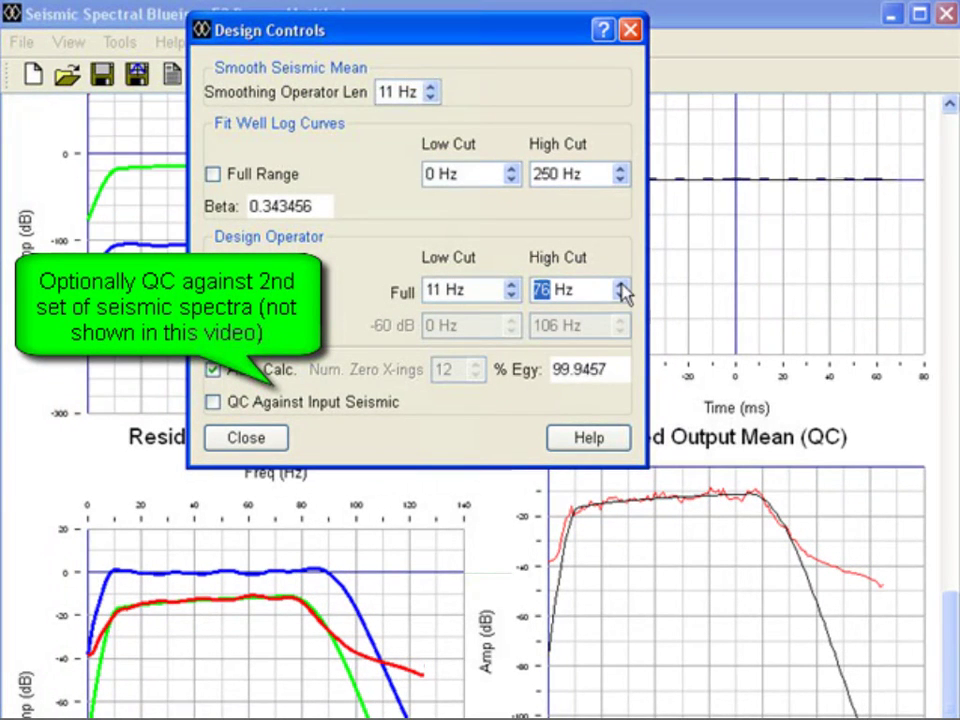
{"action": "left_click", "coordinate": [246, 438]}
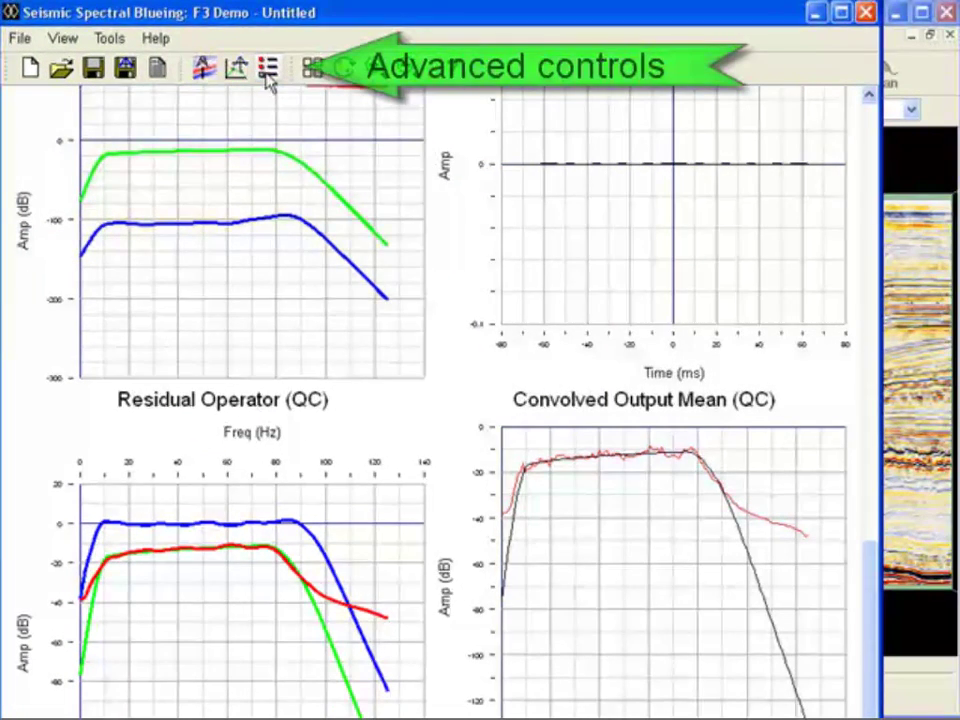
- In Advanced Controls, enable Set Operator Energy = 1 on the Design Operator tab
{"action": "left_click", "coordinate": [292, 76]}
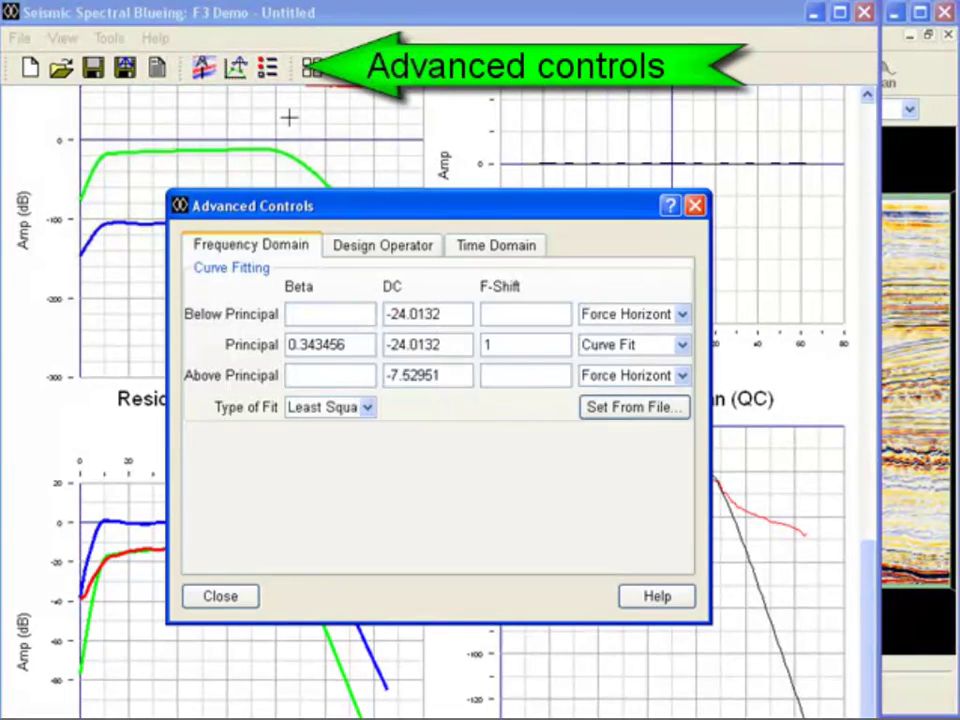
{"action": "left_click", "coordinate": [381, 252]}
{"action": "left_click", "coordinate": [193, 290]}
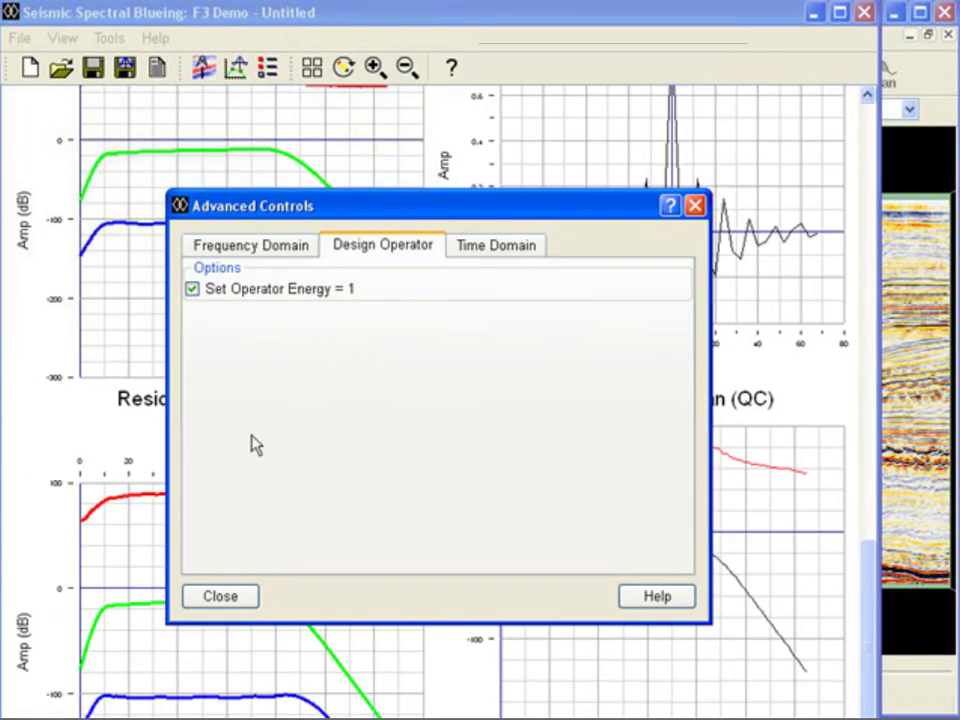
{"action": "left_click", "coordinate": [228, 598]}
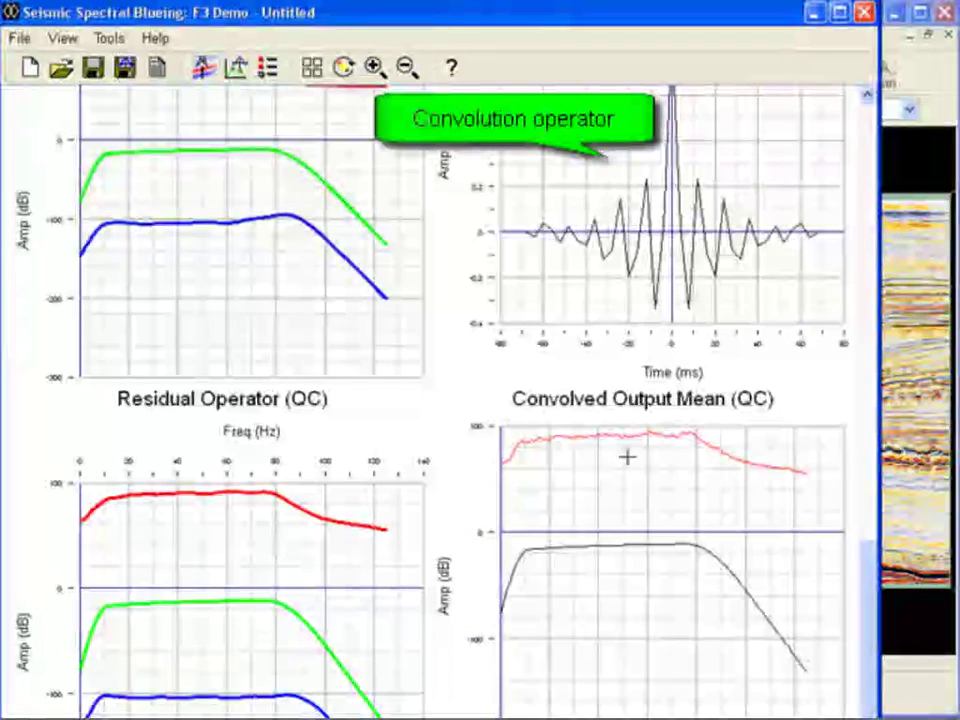
{"action": "left_click", "coordinate": [867, 95]}
{"action": "left_click", "coordinate": [867, 95]}
{"action": "left_click", "coordinate": [867, 95]}
{"action": "left_click", "coordinate": [867, 95]}
- Exit the Spectral Blueing session without saving again
{"action": "left_click", "coordinate": [18, 38]}
{"action": "left_click", "coordinate": [70, 294]}
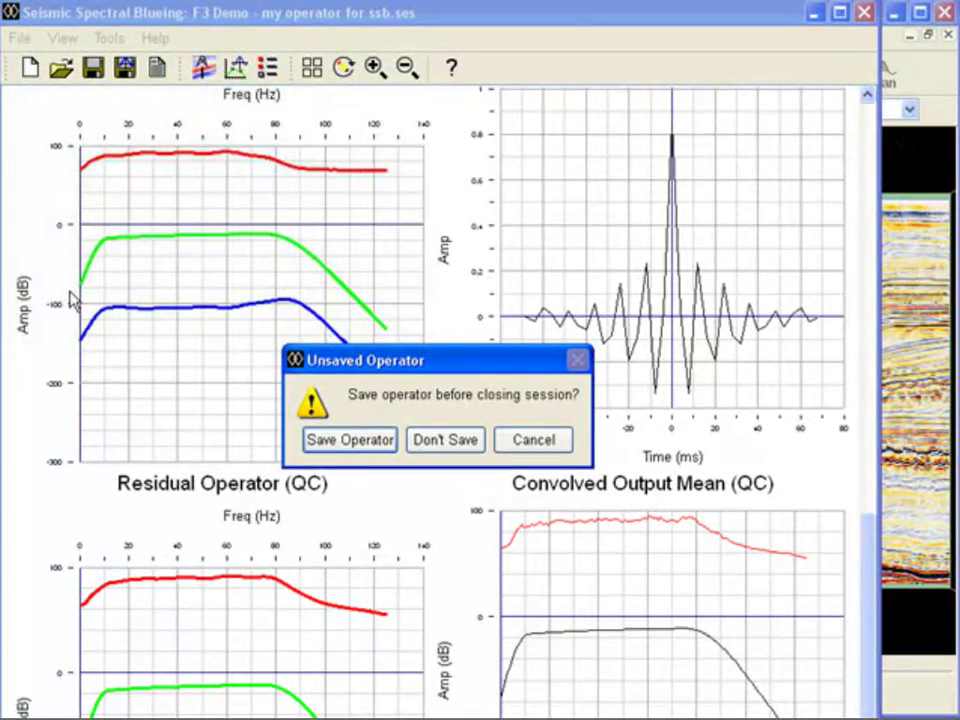
{"action": "left_click", "coordinate": [445, 440]}
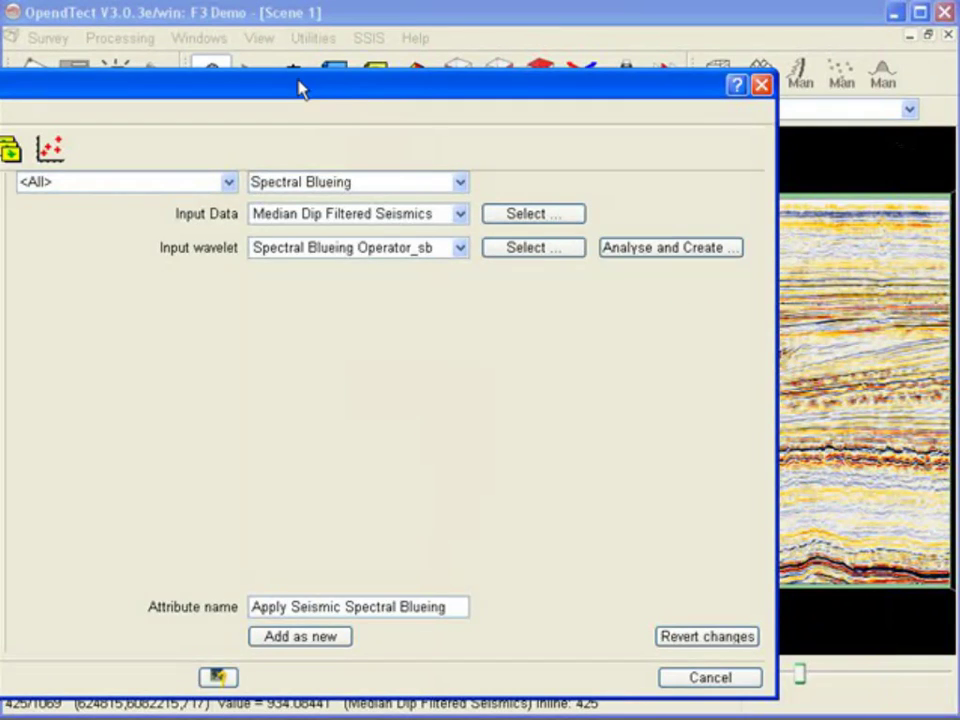
- Display Apply Seismic Spectral Blueing in the empty attribute layer of inline 425
{"action": "left_click_drag", "start_coordinate": [300, 86], "coordinate": [628, 481]}
{"action": "left_click", "coordinate": [183, 605]}
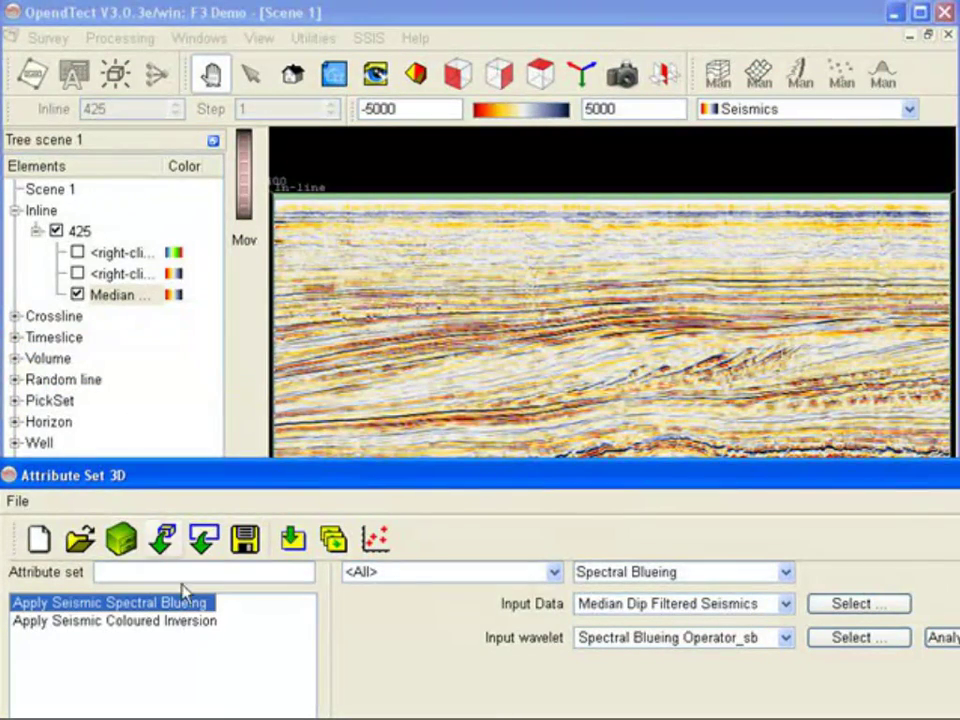
{"action": "left_click", "coordinate": [77, 274]}
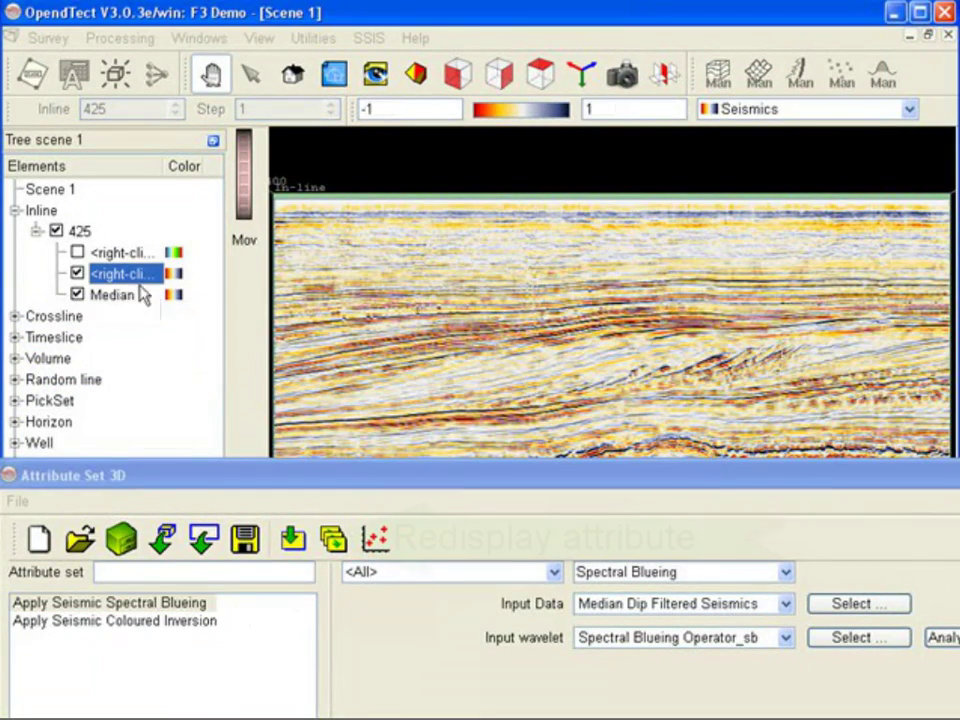
{"action": "left_click", "coordinate": [293, 540]}
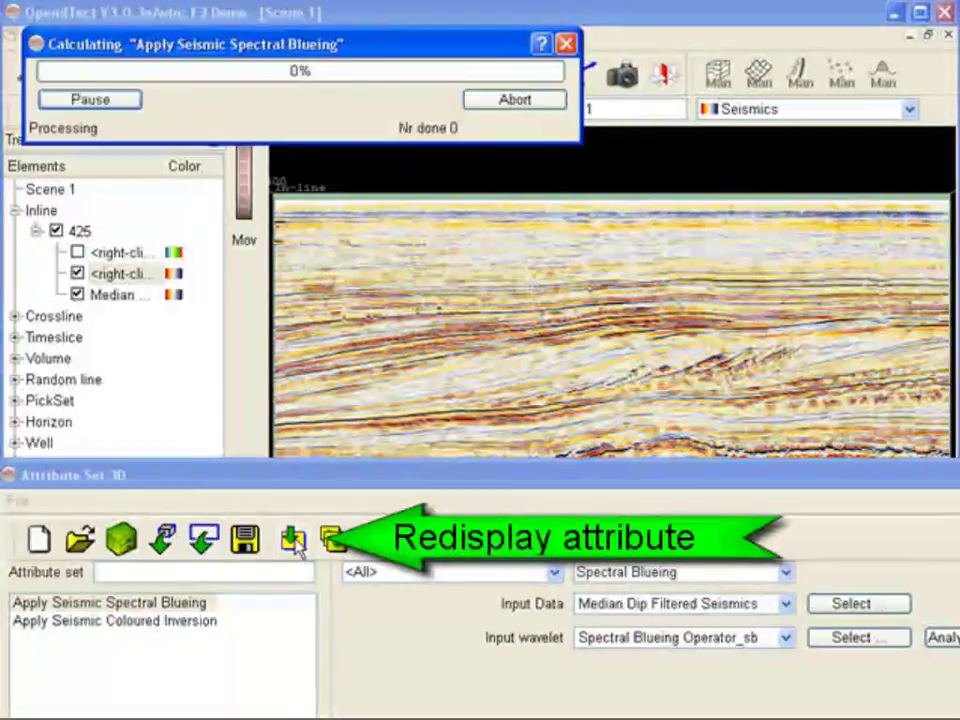
- Zoom into inline 425 and toggle the spectral blueing layer to compare with the filtered seismic
{"action": "left_click_drag", "start_coordinate": [580, 490], "coordinate": [540, 586]}
{"action": "scroll", "coordinate": [759, 370], "scroll_direction": "up", "scroll_amount": 5}
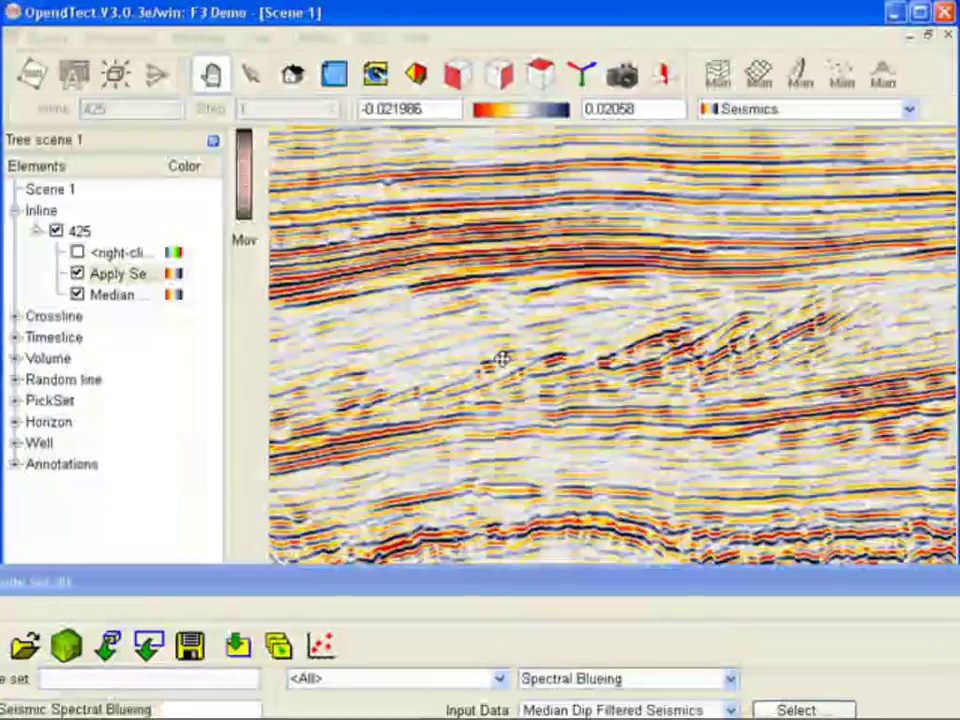
{"action": "middle_click_drag", "start_coordinate": [501, 360], "coordinate": [199, 390]}
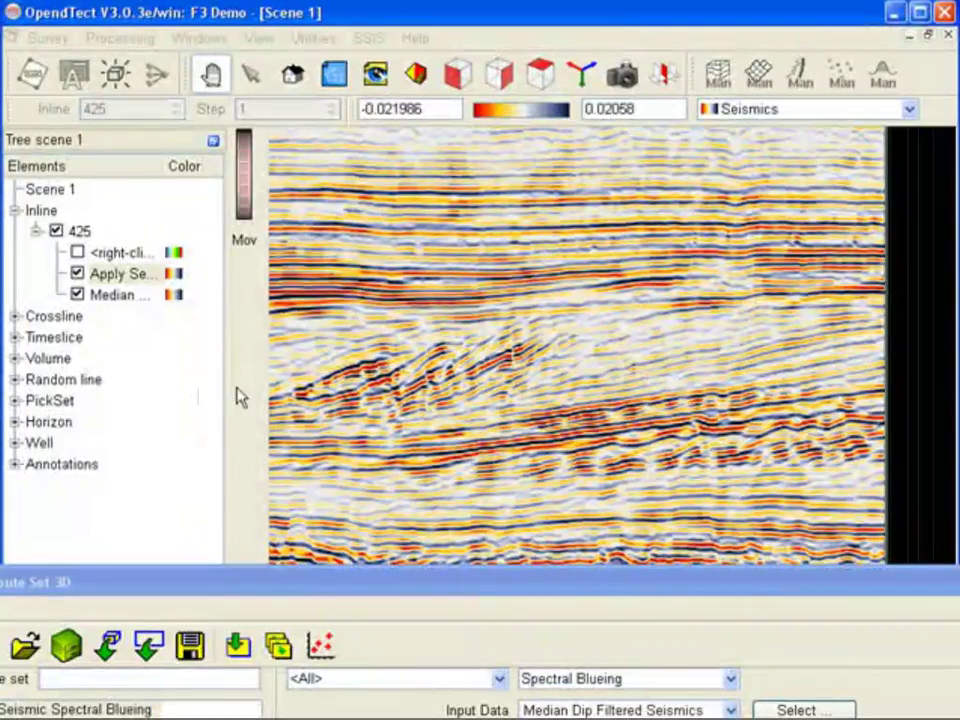
{"action": "scroll", "coordinate": [628, 347], "scroll_direction": "up", "scroll_amount": 2}
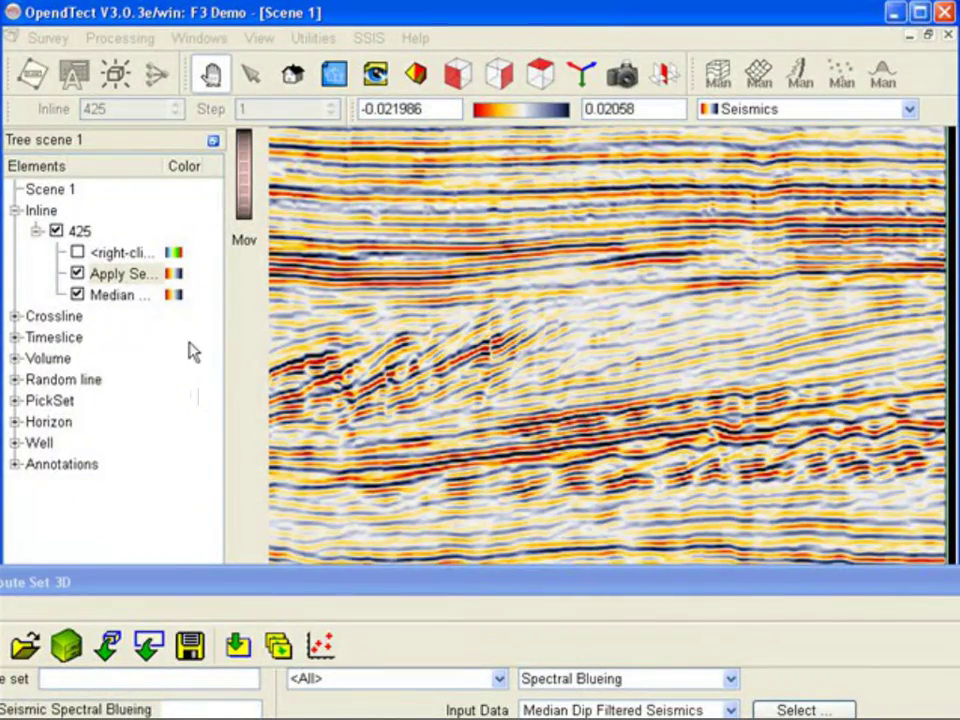
{"action": "left_click", "coordinate": [77, 273]}
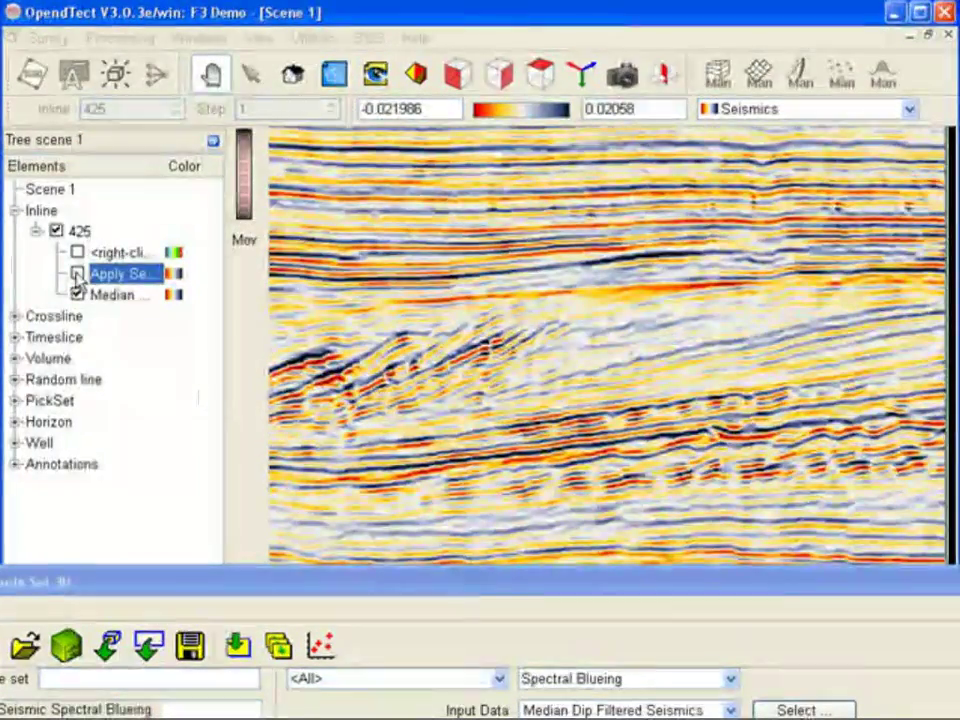
{"action": "left_click", "coordinate": [77, 274]}
{"action": "left_click", "coordinate": [77, 274]}
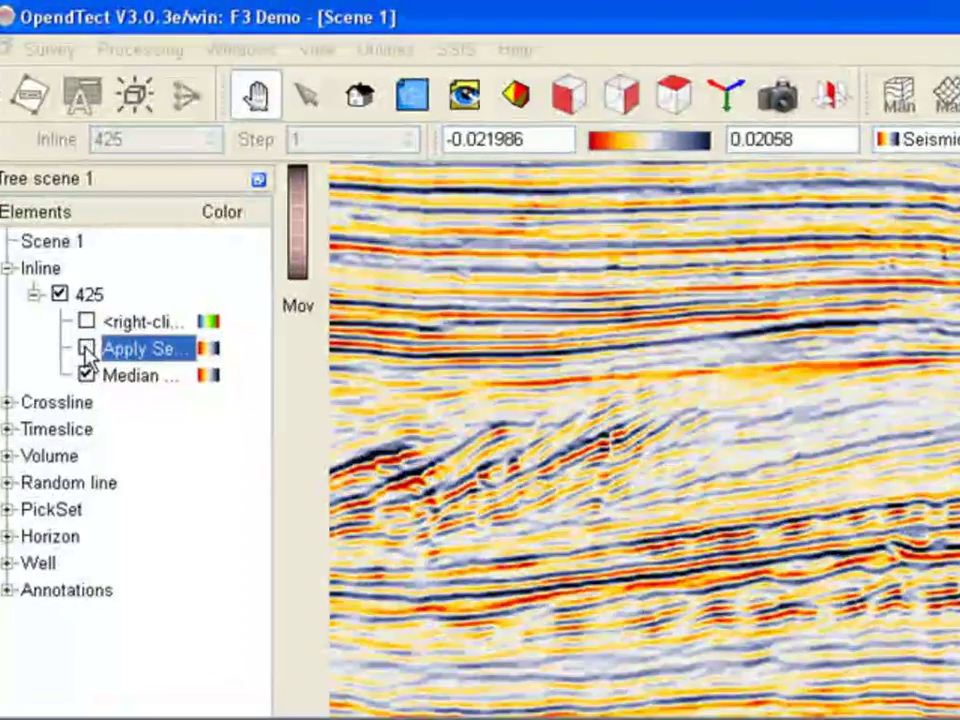
{"action": "left_click", "coordinate": [86, 349]}
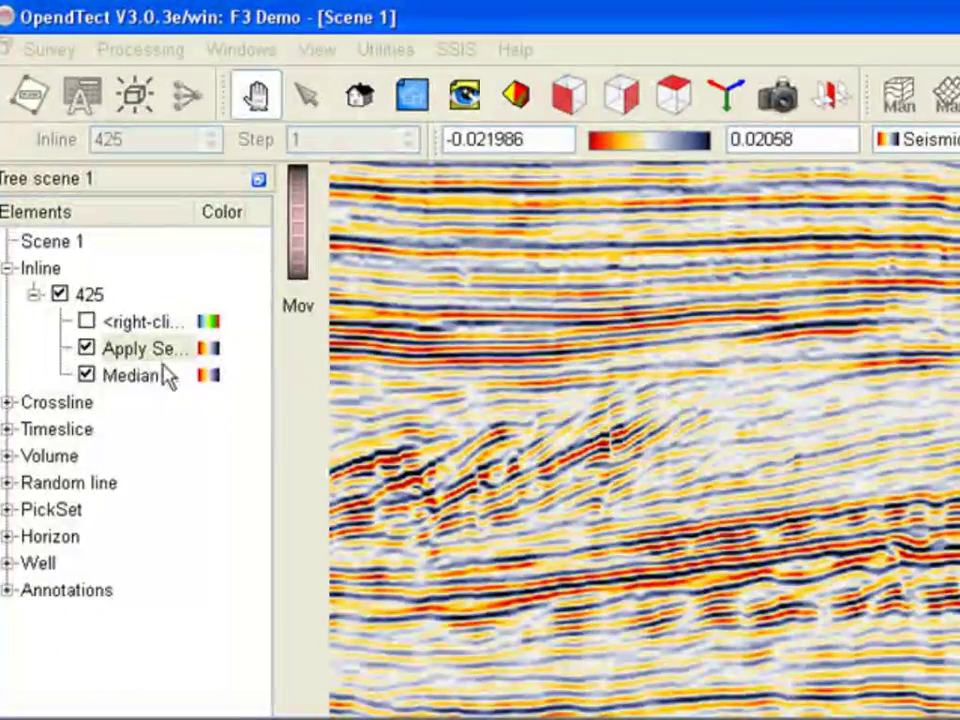
{"action": "left_click", "coordinate": [86, 348]}
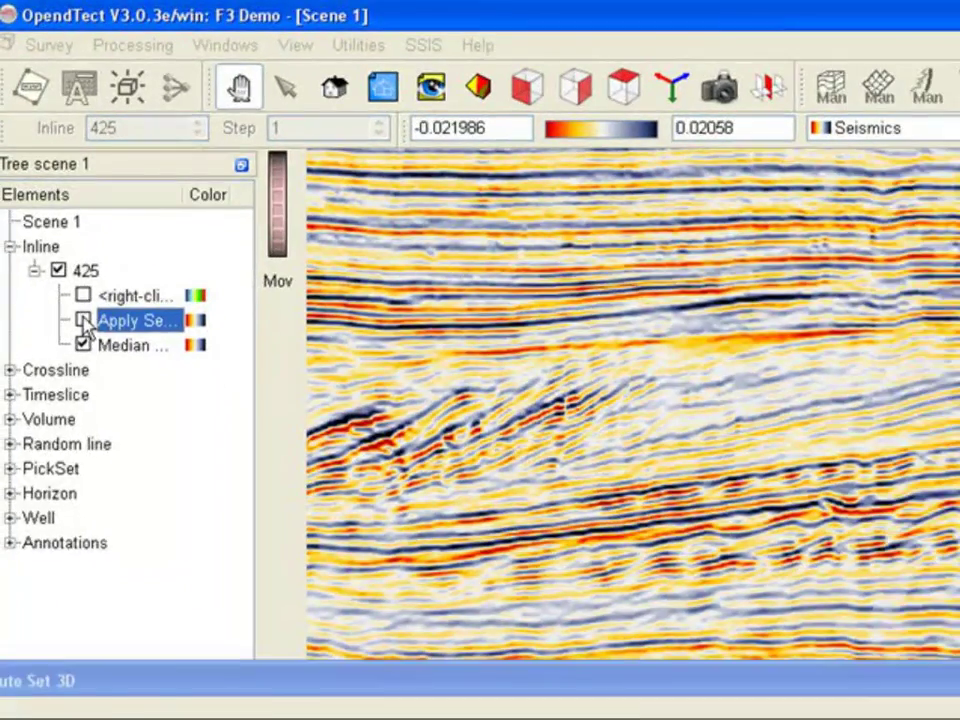
- Re-show spectral blueing and display Apply Seismic Coloured Inversion in inline 425's remaining layer
{"action": "left_click", "coordinate": [86, 320]}
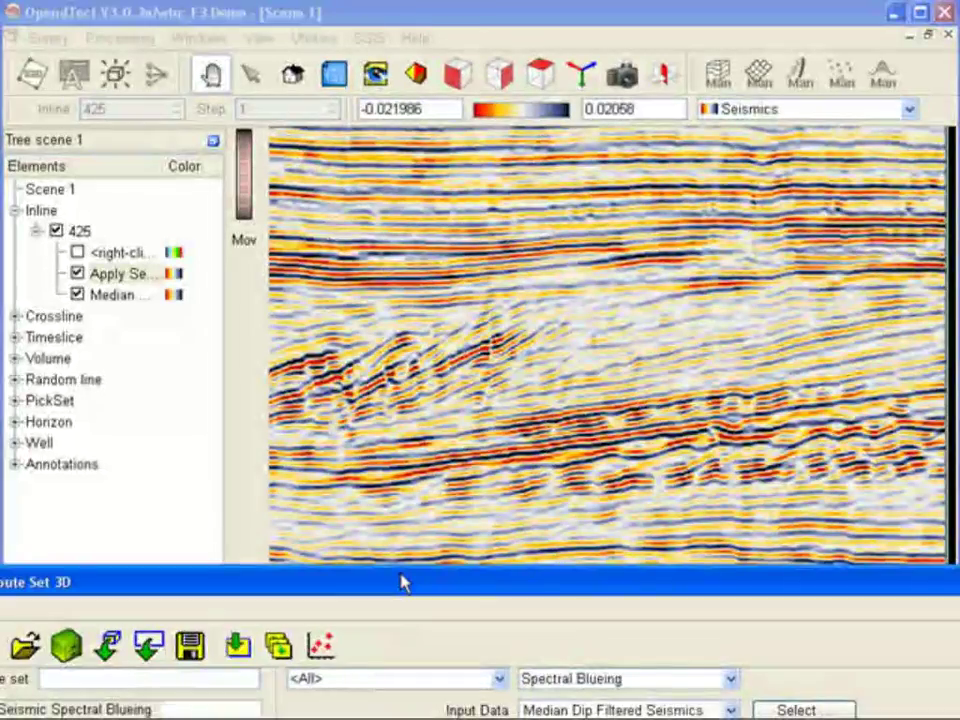
{"action": "left_click_drag", "start_coordinate": [462, 679], "coordinate": [490, 280]}
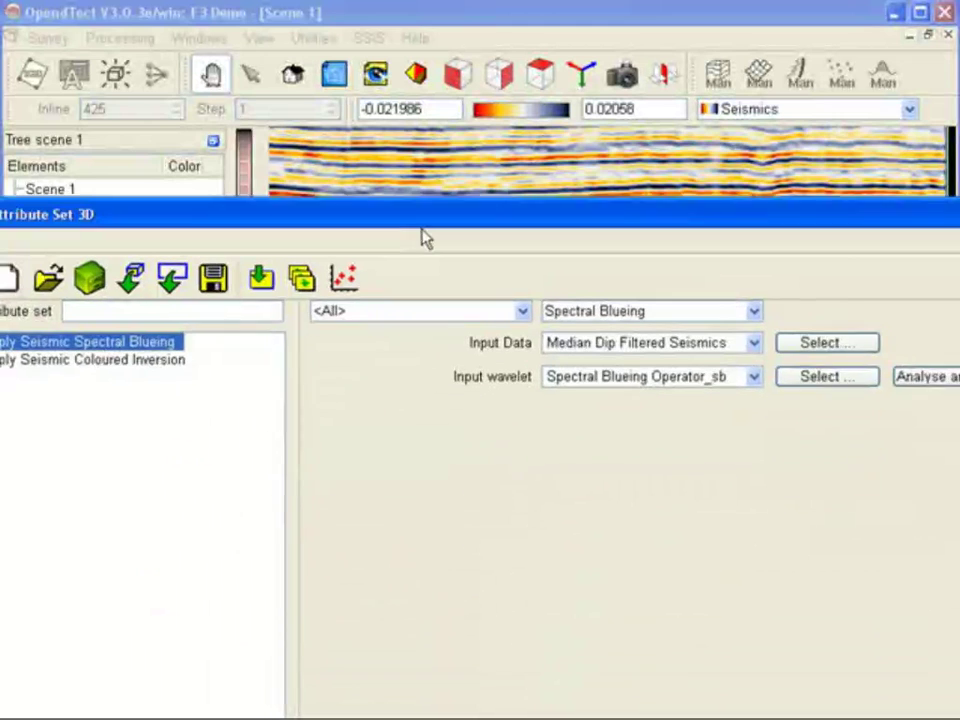
{"action": "left_click_drag", "start_coordinate": [421, 237], "coordinate": [427, 165]}
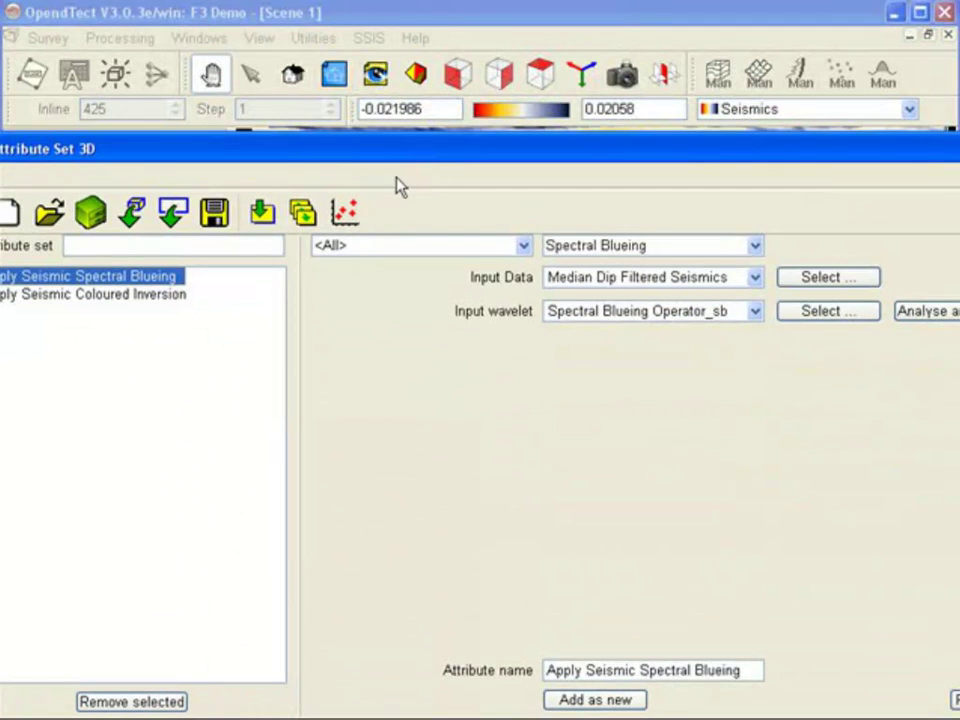
{"action": "left_click", "coordinate": [105, 295]}
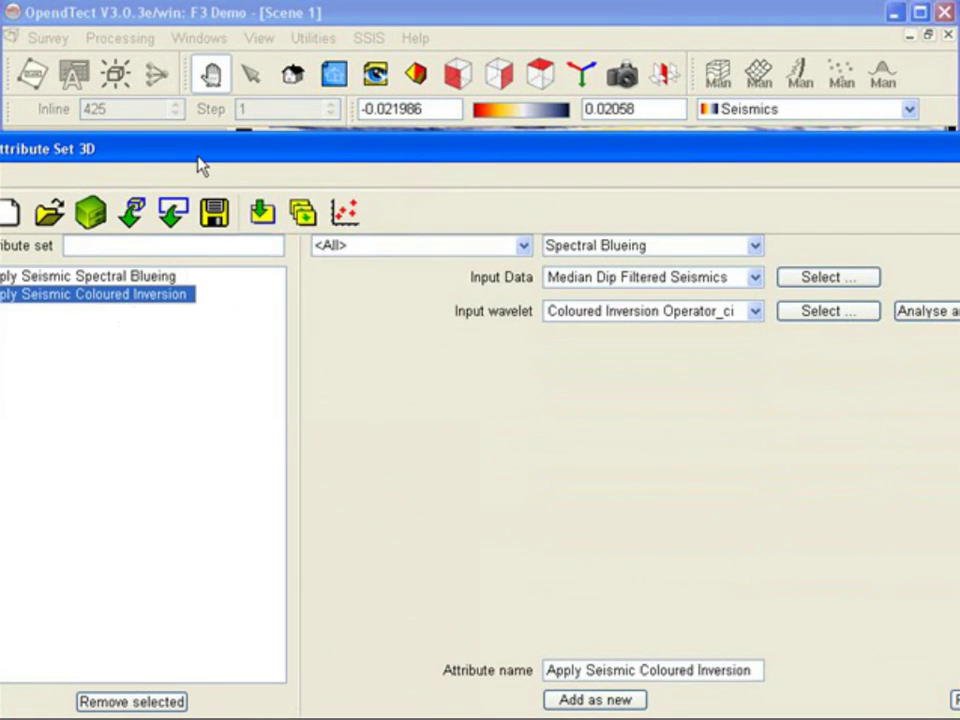
{"action": "left_click_drag", "start_coordinate": [200, 166], "coordinate": [287, 158]}
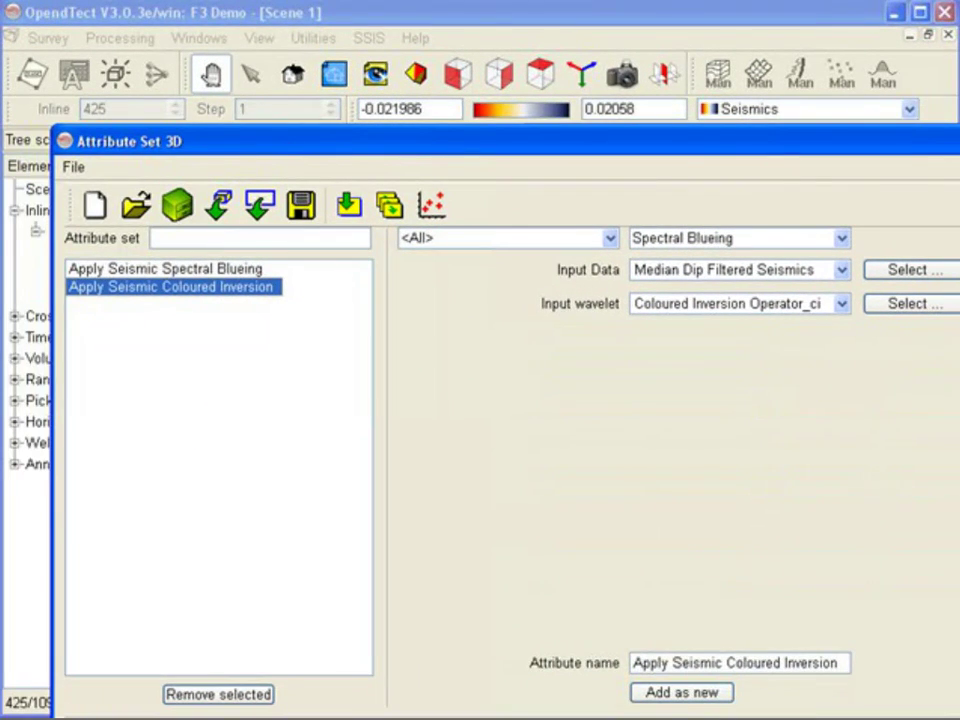
{"action": "left_click_drag", "start_coordinate": [638, 150], "coordinate": [585, 556]}
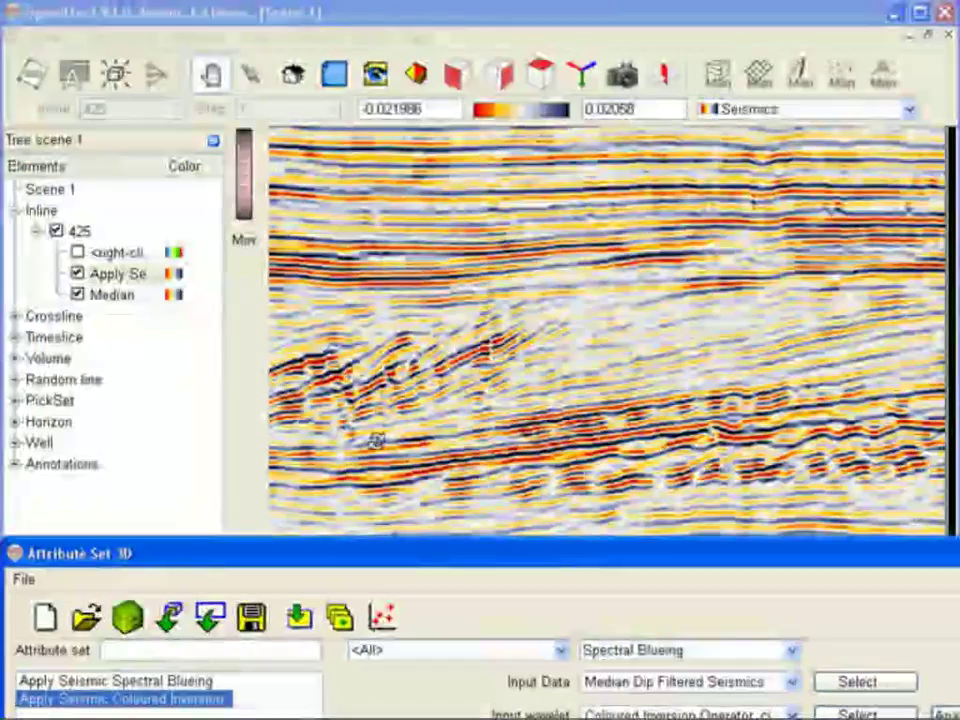
{"action": "left_click", "coordinate": [77, 252]}
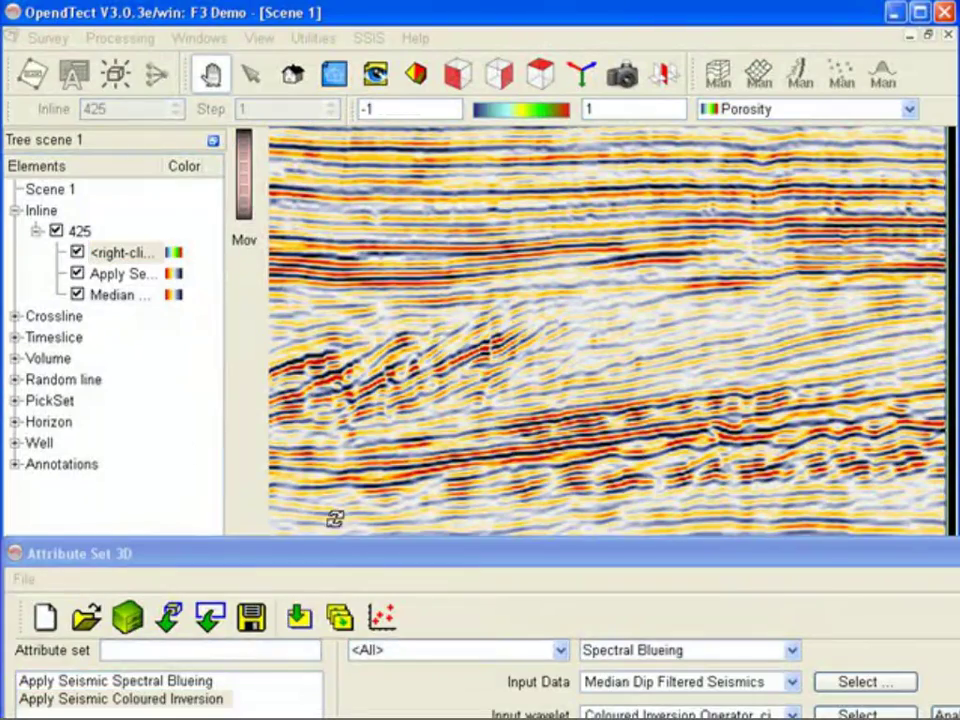
{"action": "left_click", "coordinate": [210, 699]}
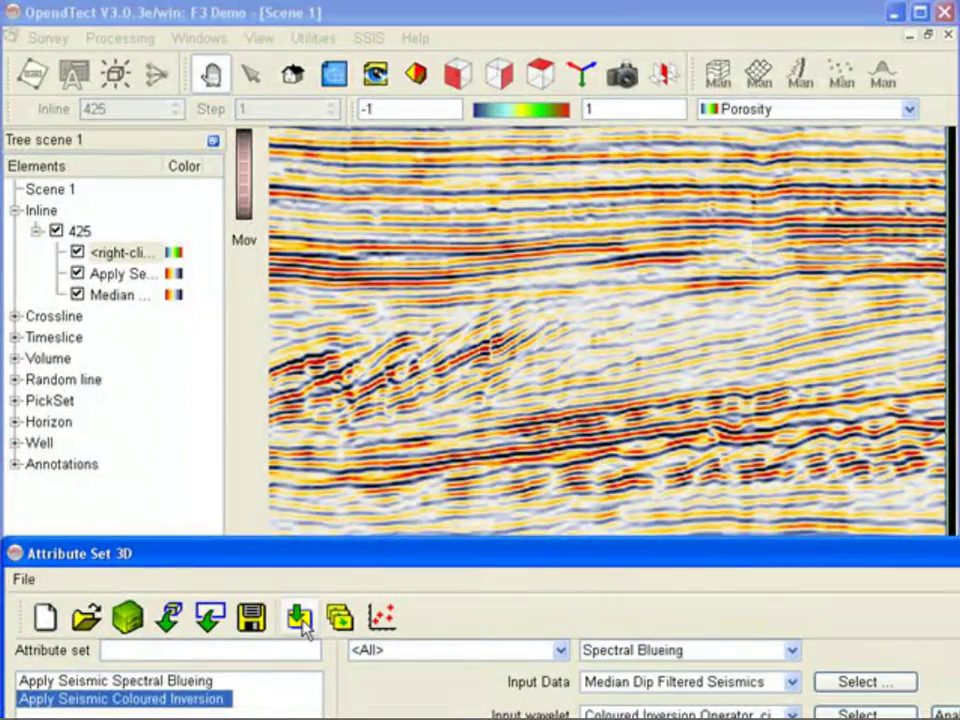
{"action": "left_click", "coordinate": [303, 622]}
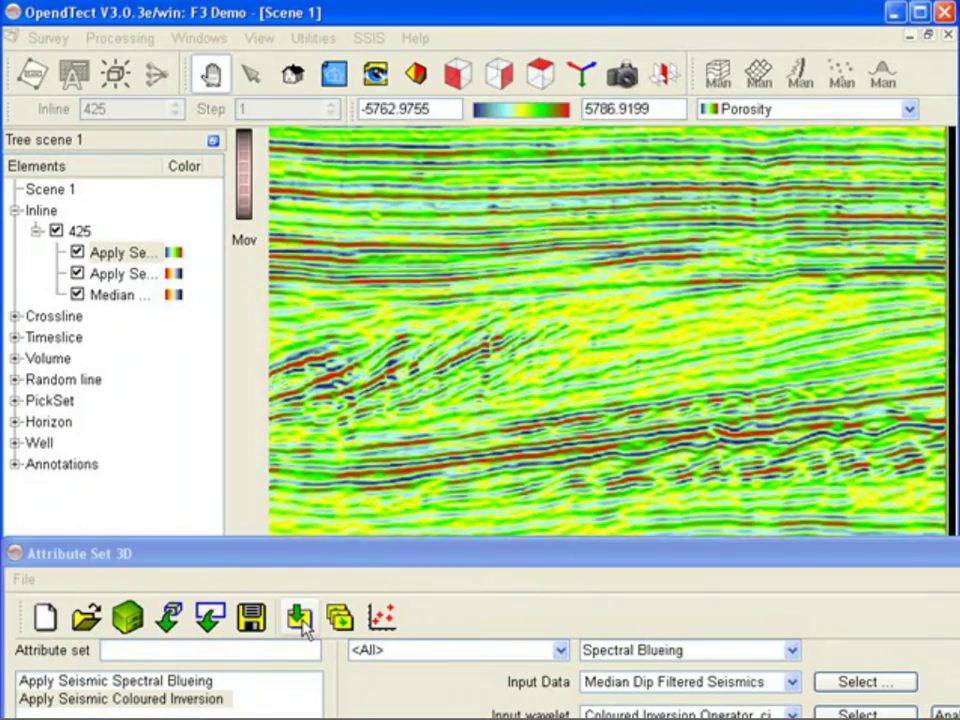
- Toggle the coloured inversion layer on and off to compare it with spectral blueing
{"action": "left_click", "coordinate": [77, 253]}
{"action": "left_click", "coordinate": [88, 287]}
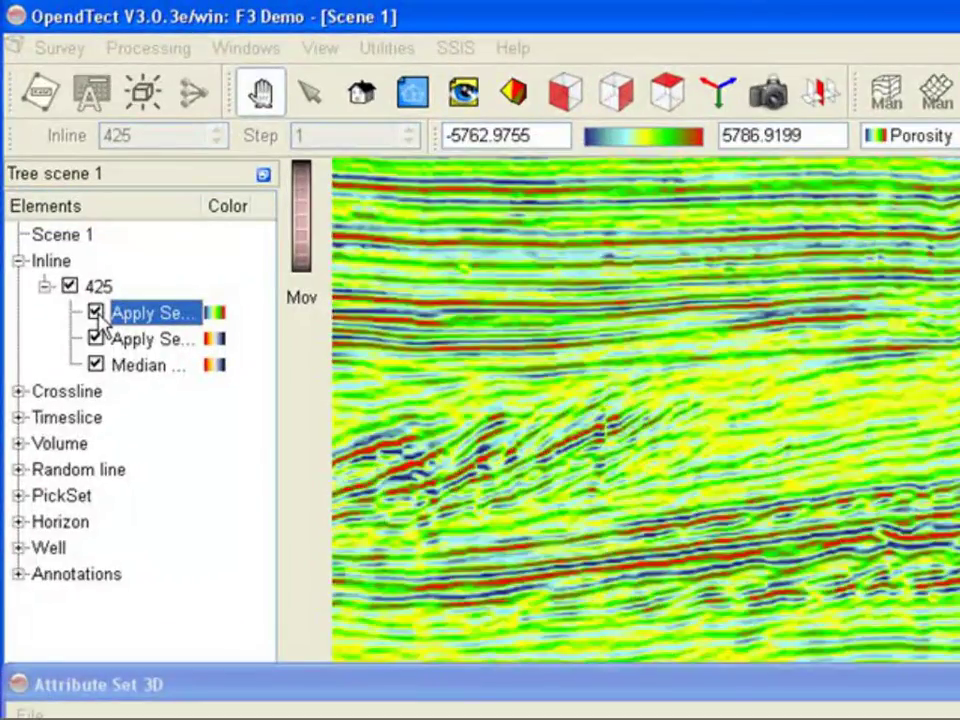
{"action": "left_click", "coordinate": [97, 314]}
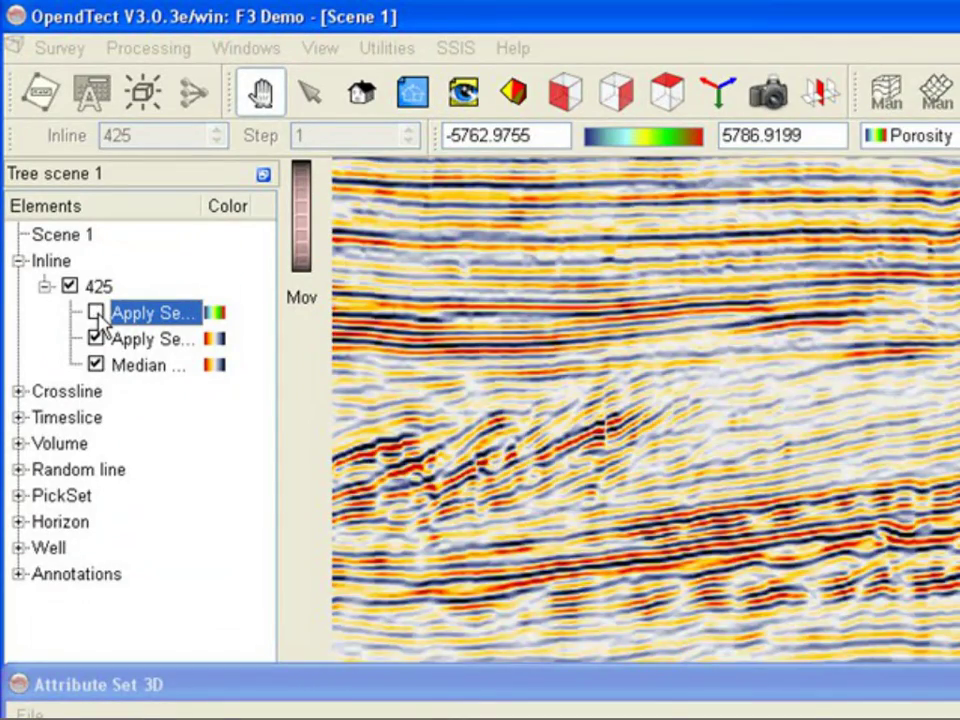
{"action": "left_click", "coordinate": [96, 313]}
{"action": "left_click", "coordinate": [96, 313]}
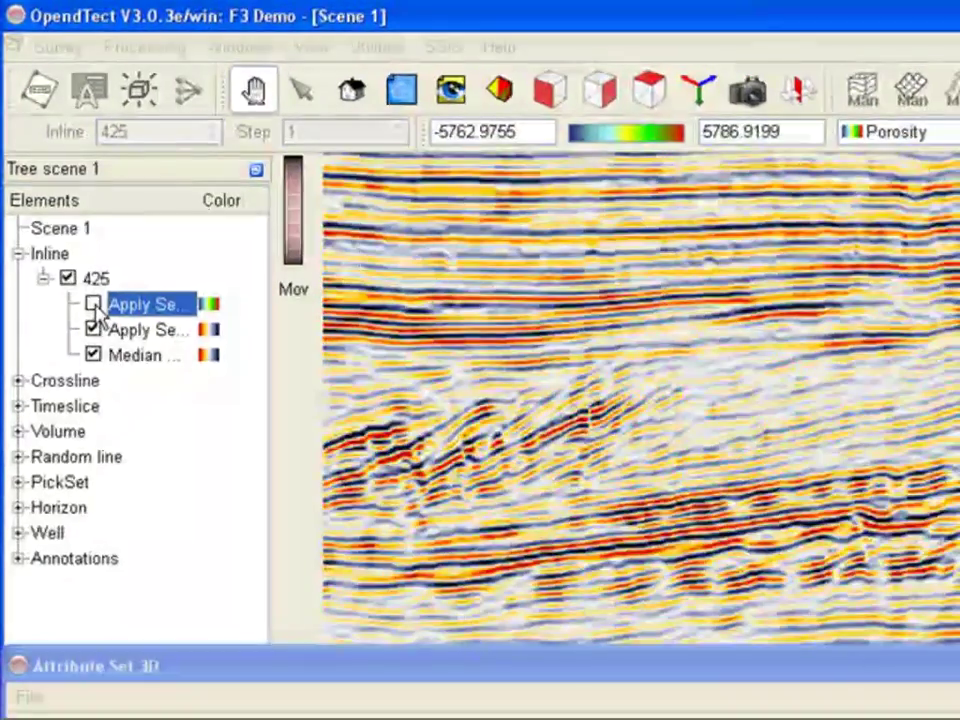
{"action": "left_click", "coordinate": [96, 313]}
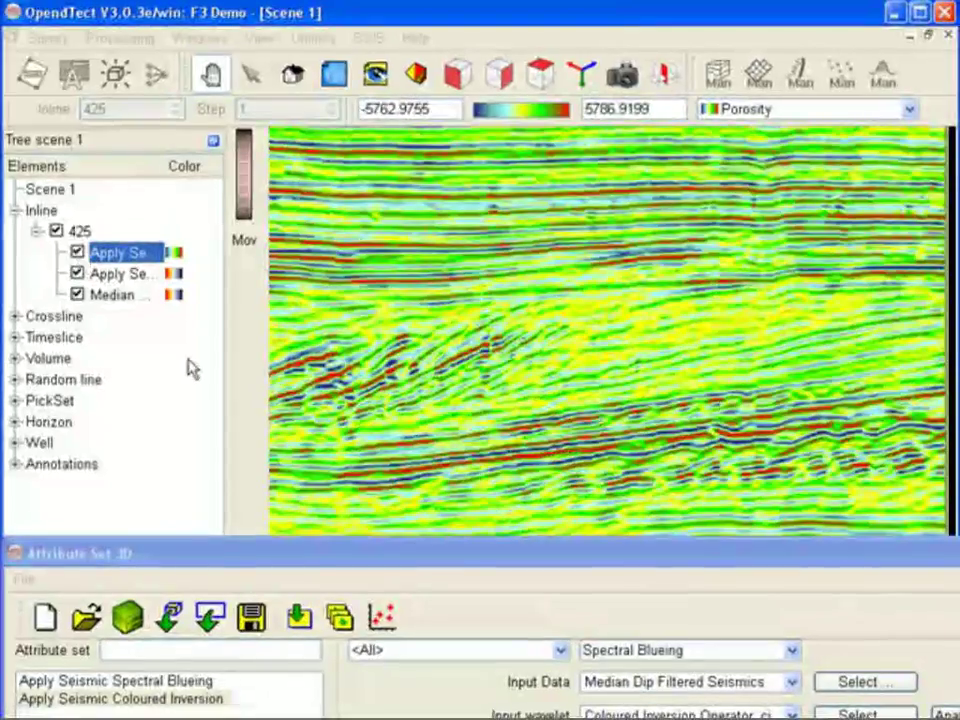
{"action": "left_click", "coordinate": [418, 553]}
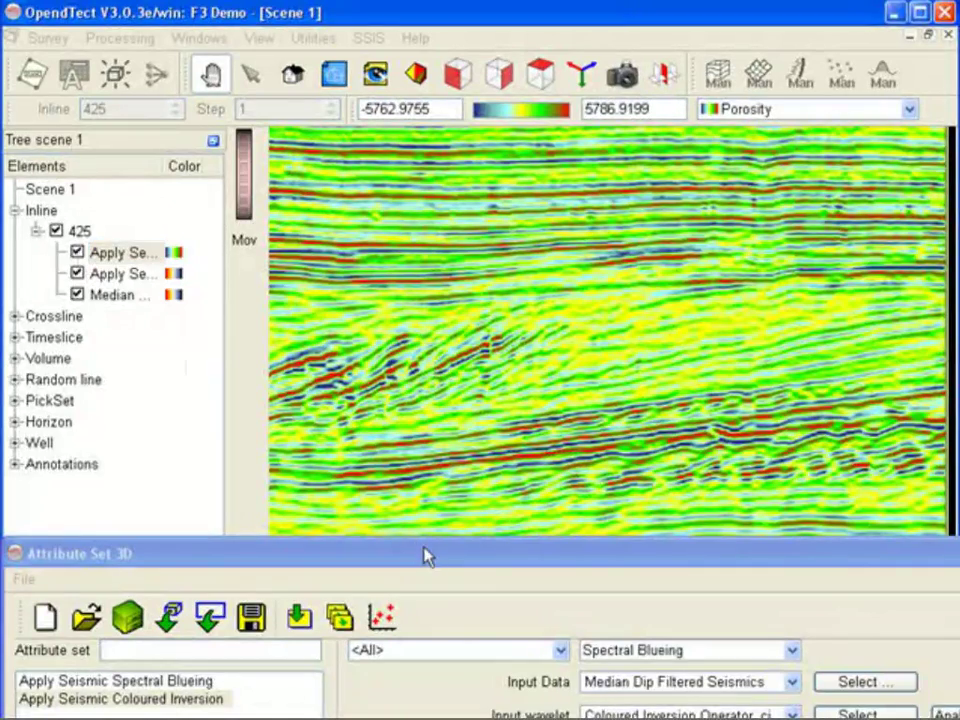
{"action": "left_click_drag", "start_coordinate": [435, 569], "coordinate": [420, 21]}
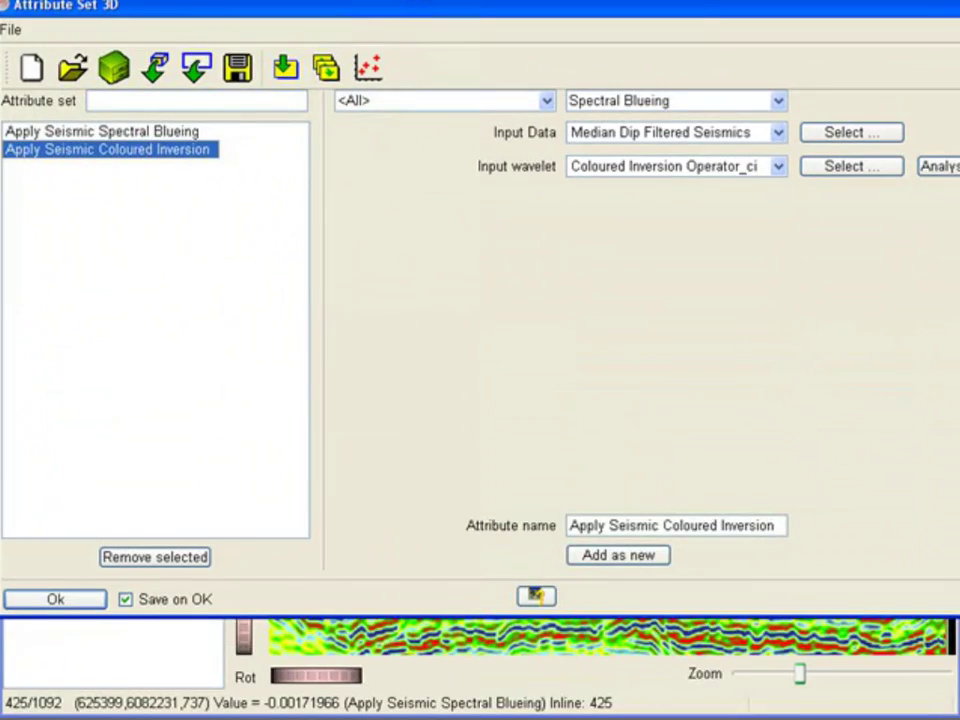